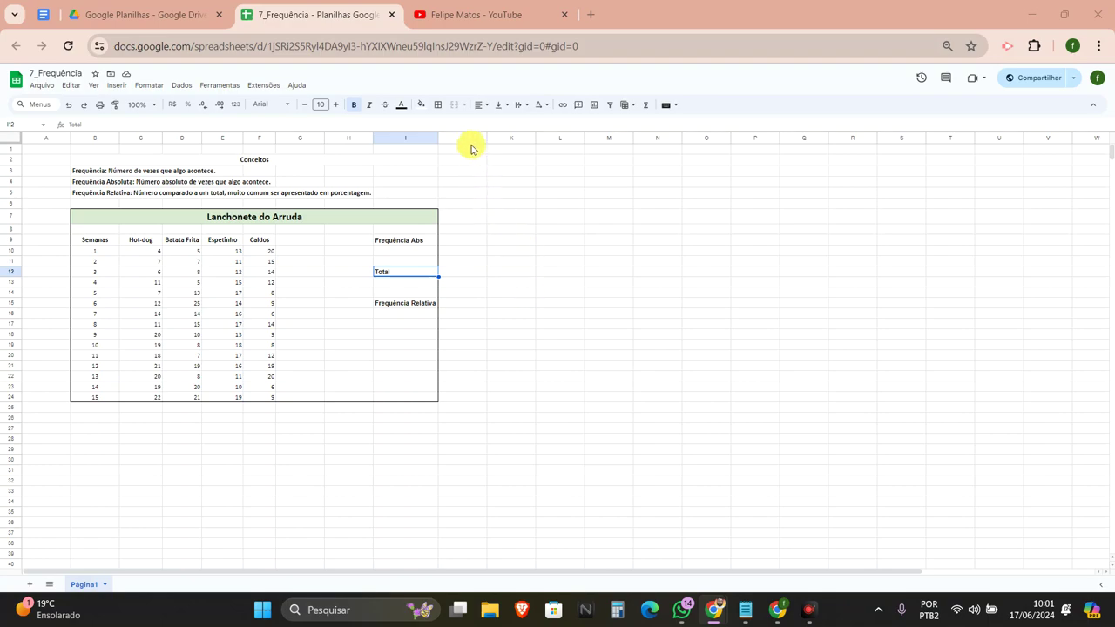
- On the YouTube channel page, review the subscription notification options and the notifications list
left_click(483, 24)
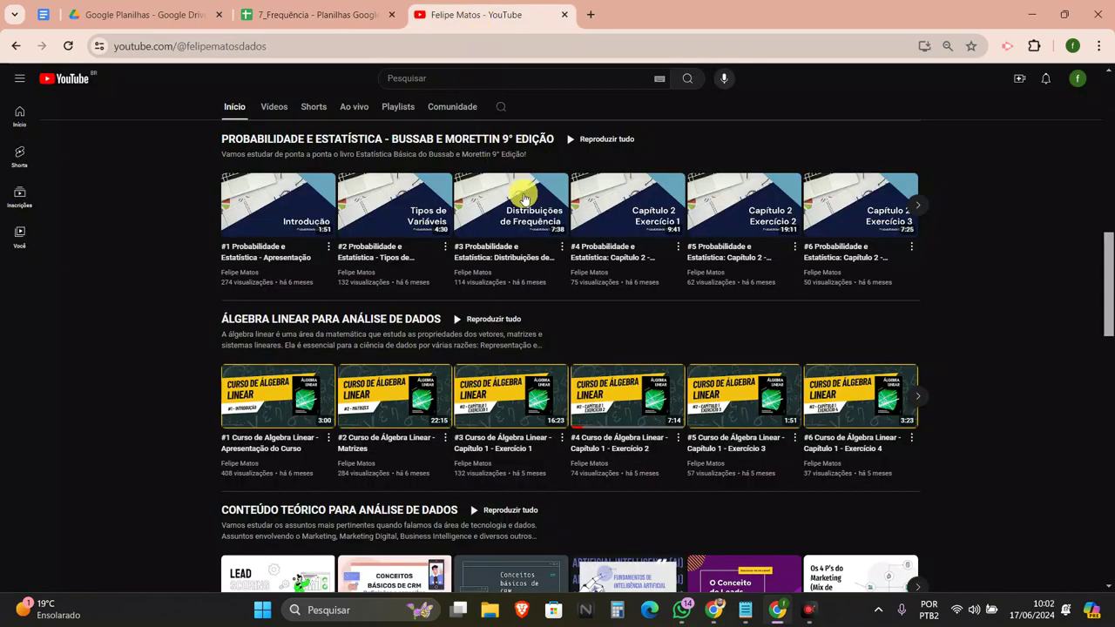
scroll(540, 200, "up", 5)
left_click(341, 303)
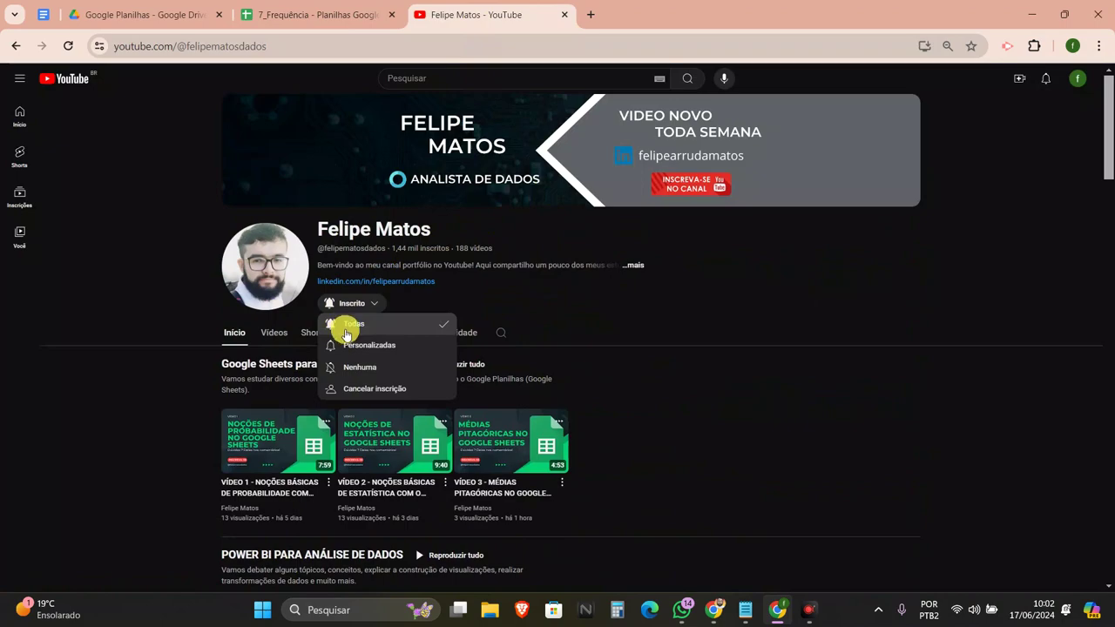
left_click(187, 334)
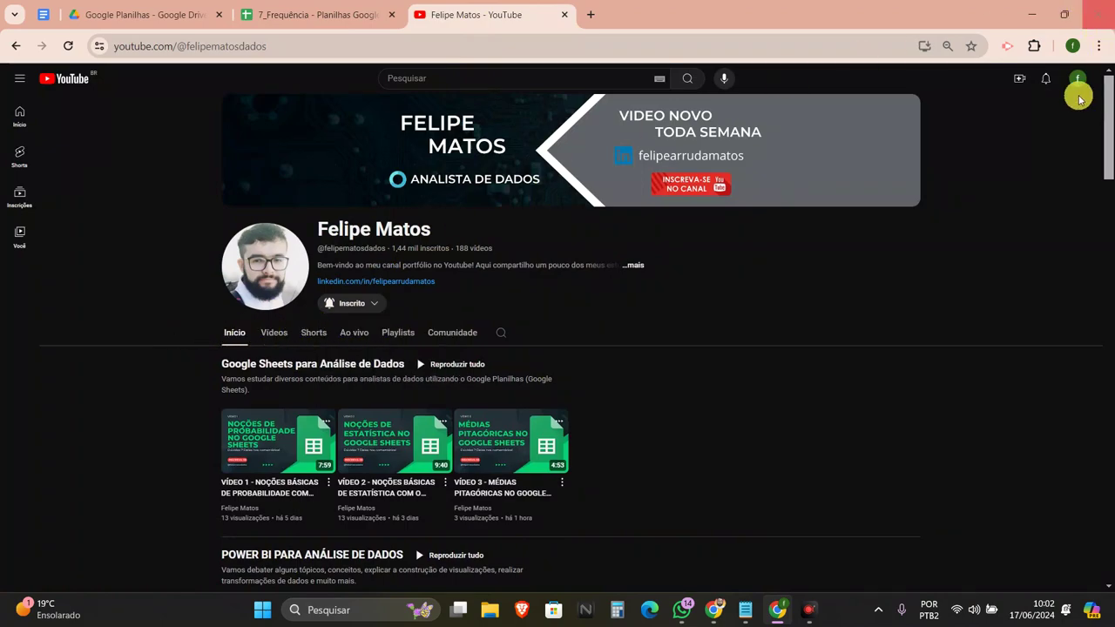
left_click(1050, 87)
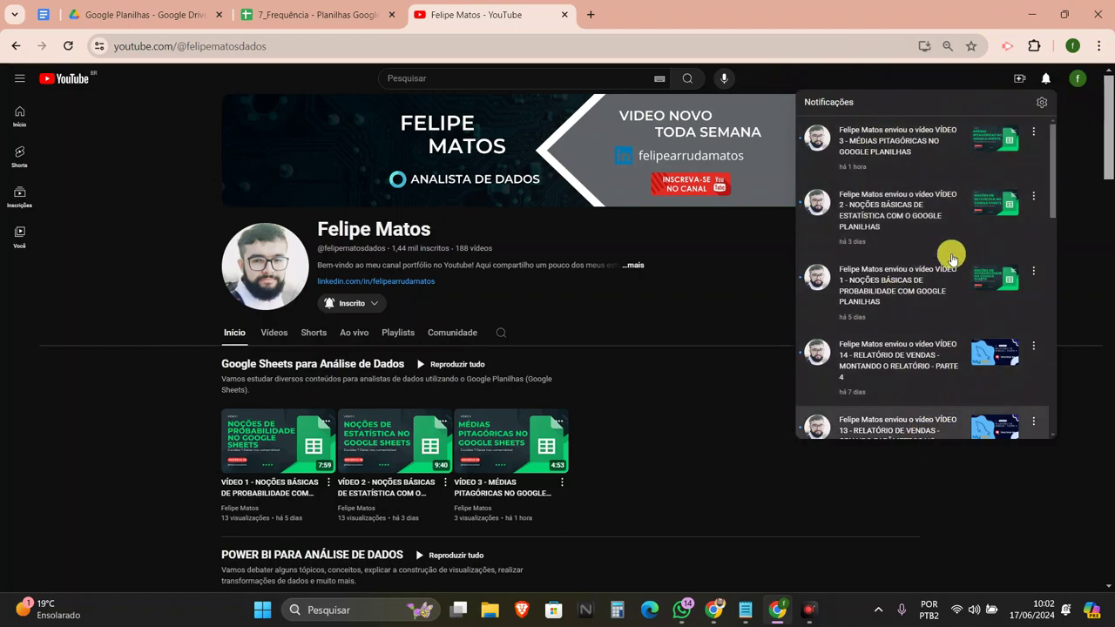
scroll(967, 209, "down", 5)
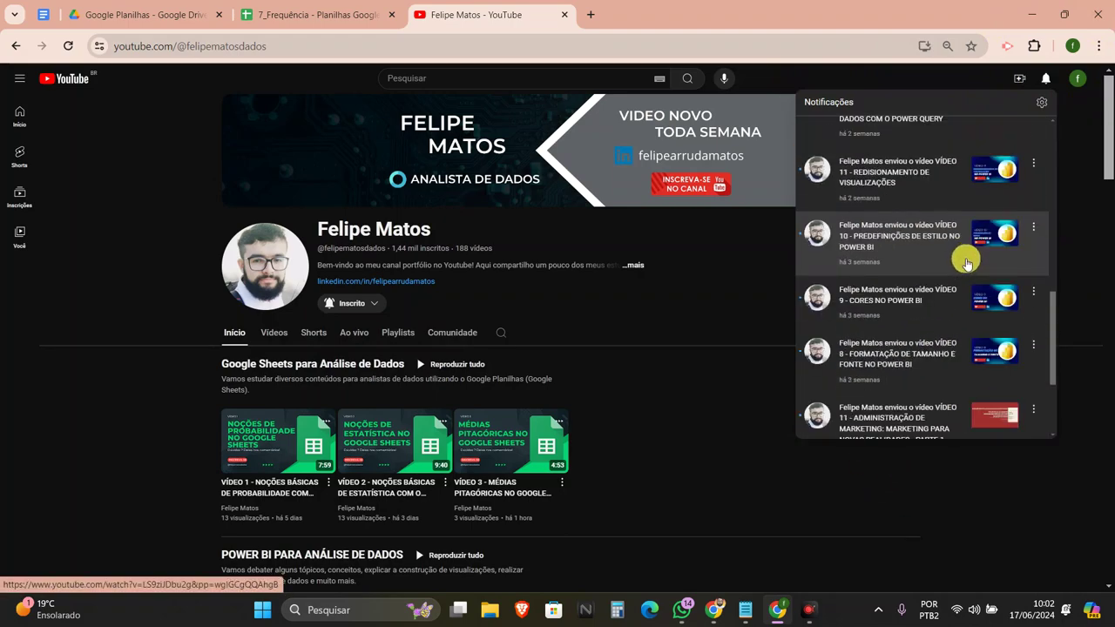
scroll(967, 261, "up", 4)
left_click(696, 375)
scroll(566, 314, "down", 3)
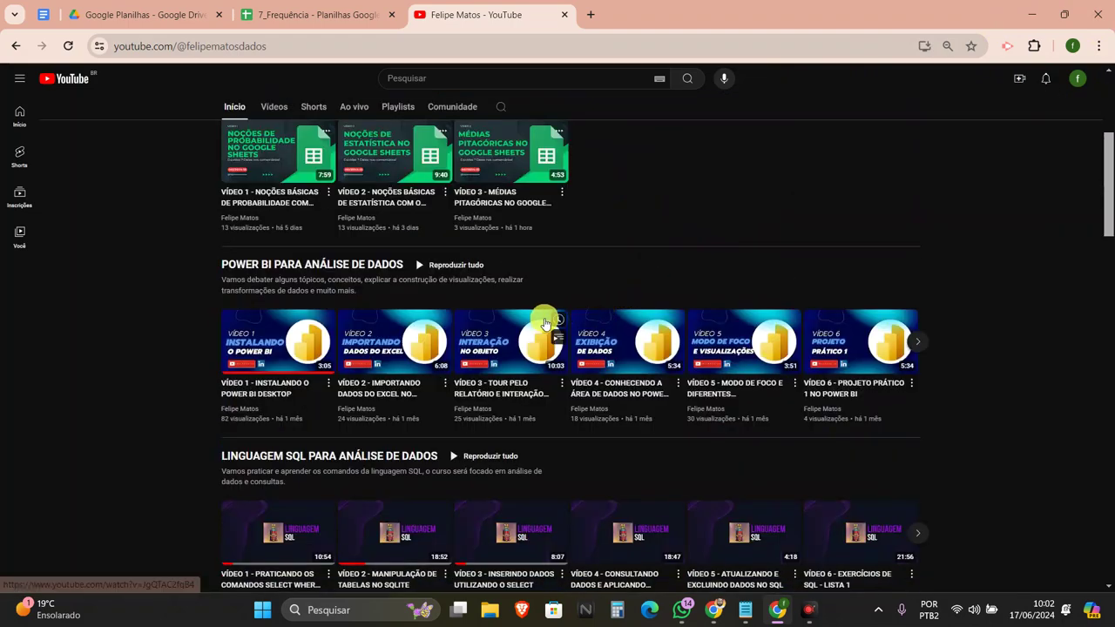
- Scroll through the YouTube channel page, then return to the frequency spreadsheet
left_click(354, 18)
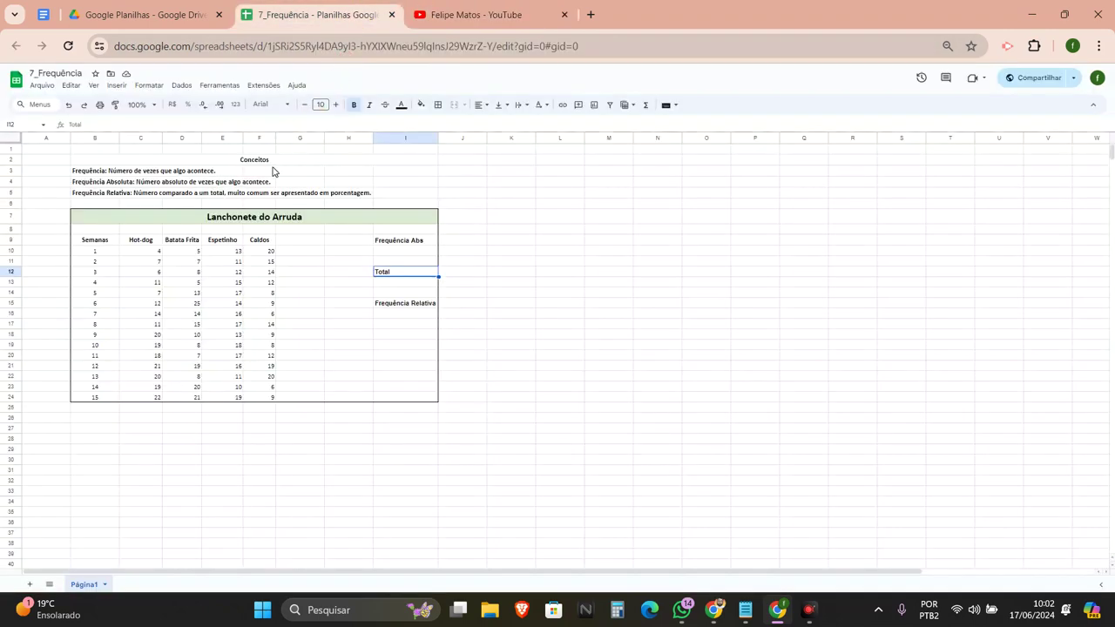
left_click(444, 15)
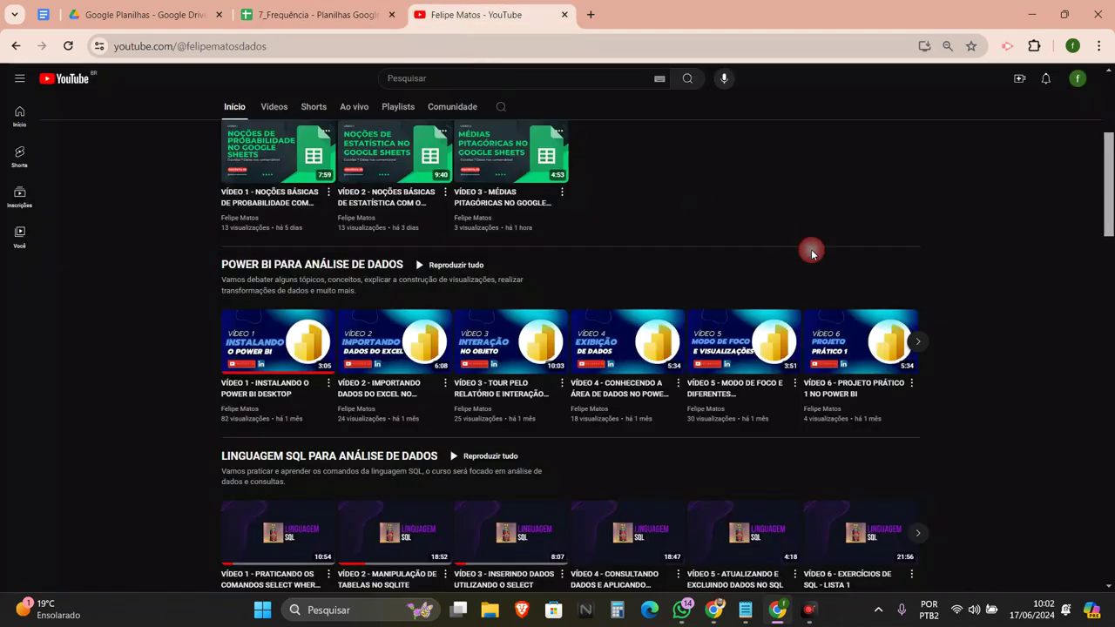
scroll(826, 257, "down", 5)
scroll(1020, 304, "down", 1)
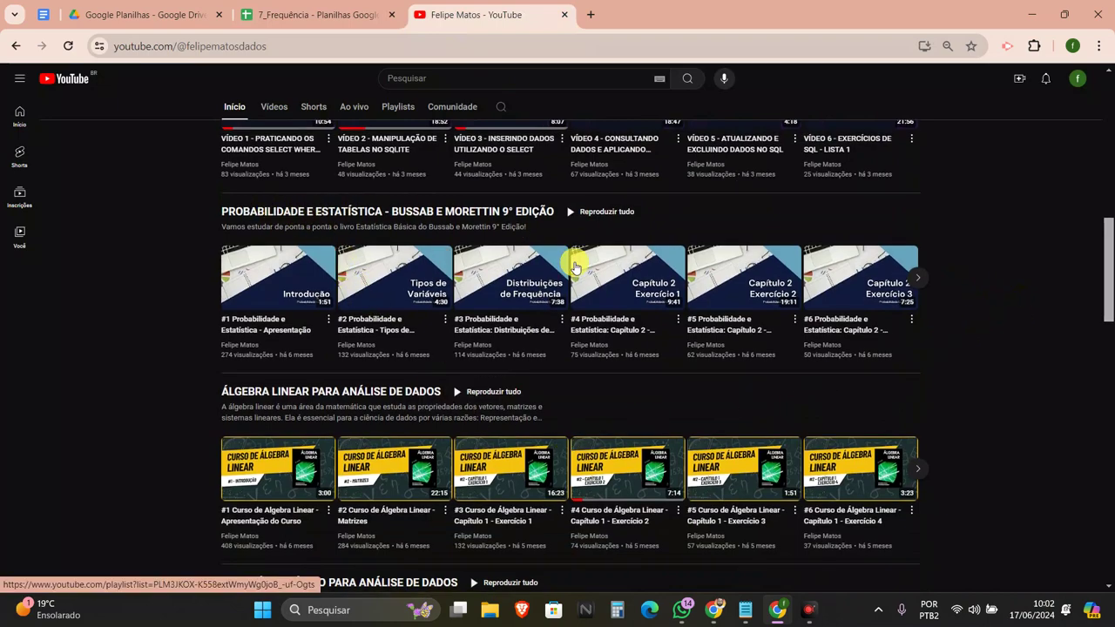
mouse_move(488, 332)
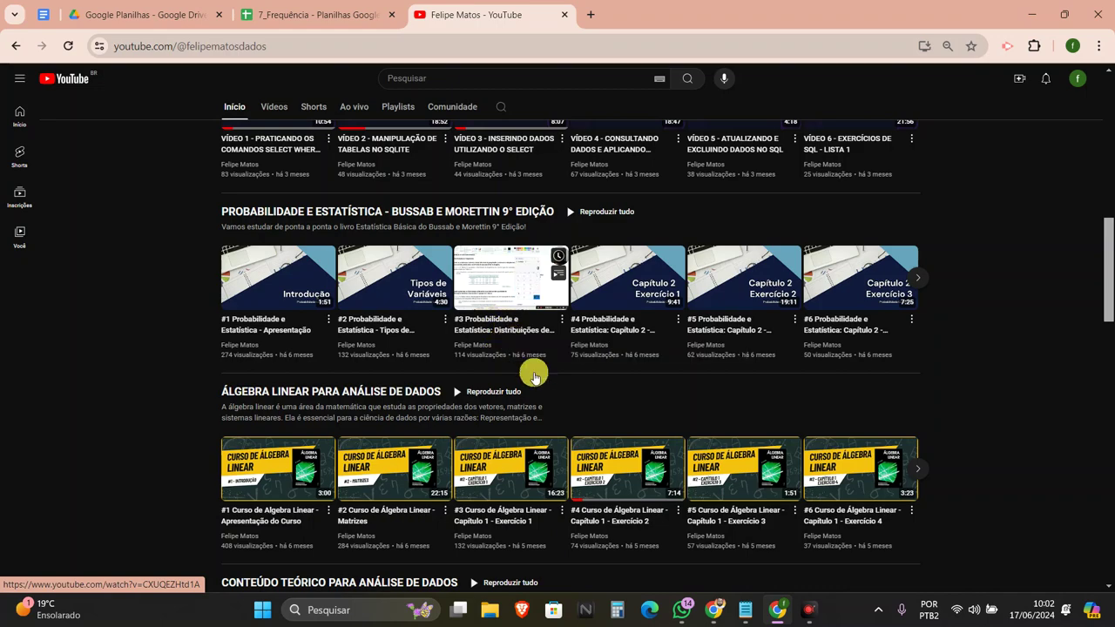
left_click(359, 15)
- Review the Conceitos definitions: Frequência, Frequência Absoluta and Frequência Relativa
left_click(137, 164)
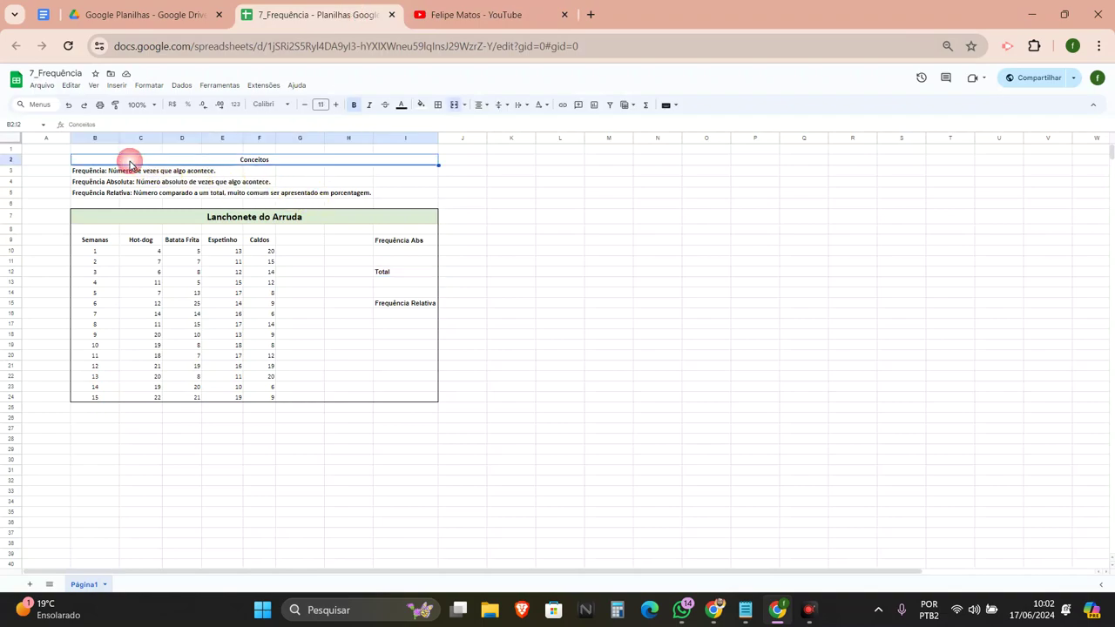
left_click_drag(136, 164, 144, 194)
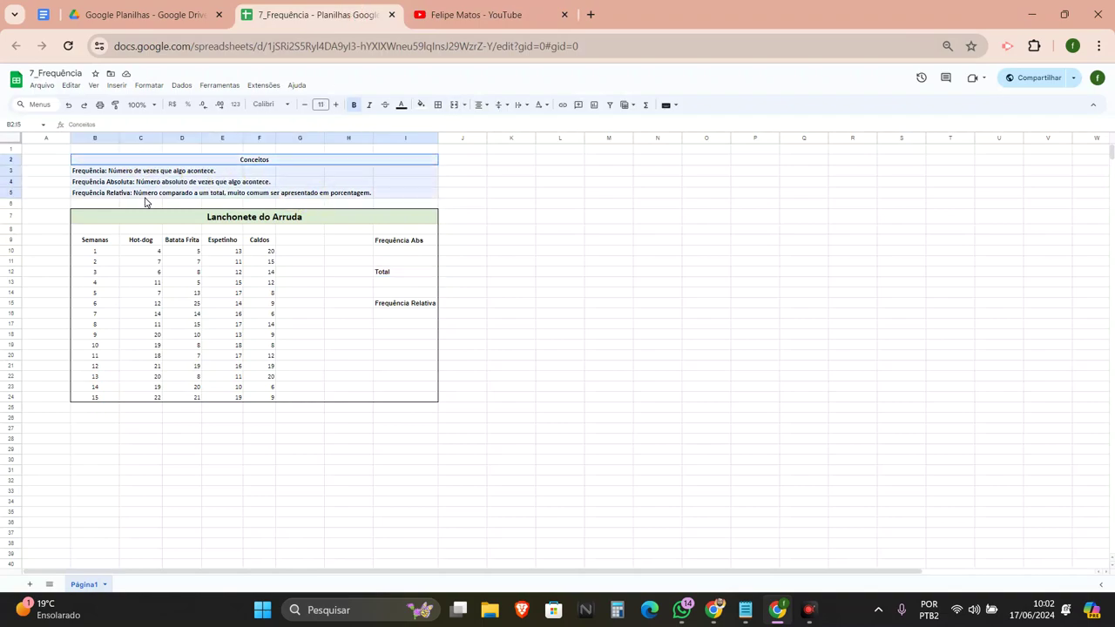
left_click(99, 173)
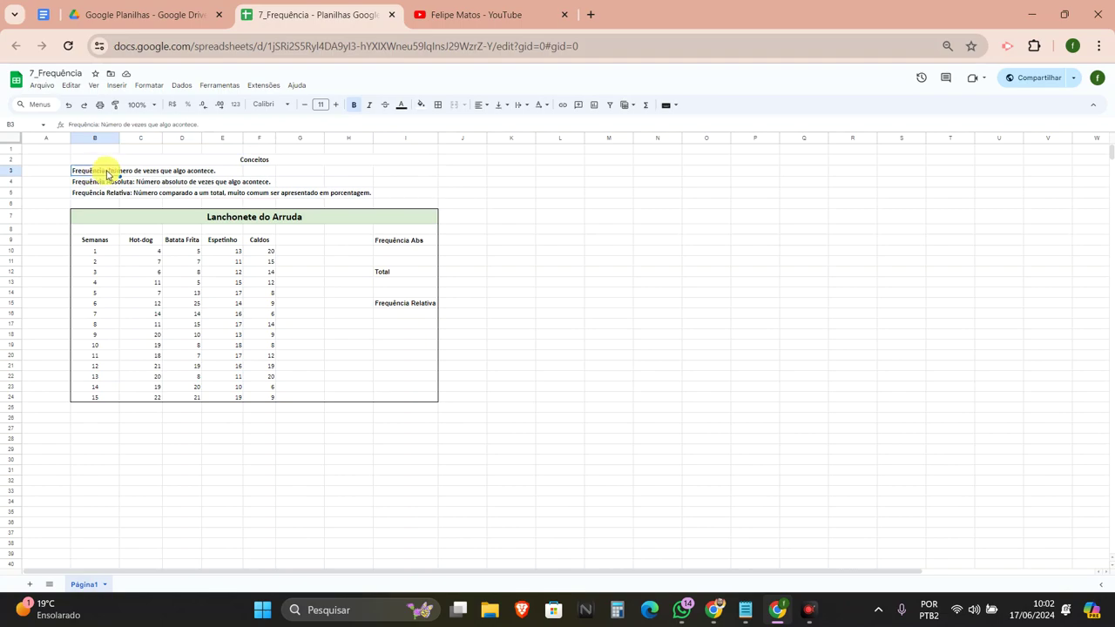
left_click(182, 172)
left_click(92, 173)
left_click_drag(152, 251, 263, 396)
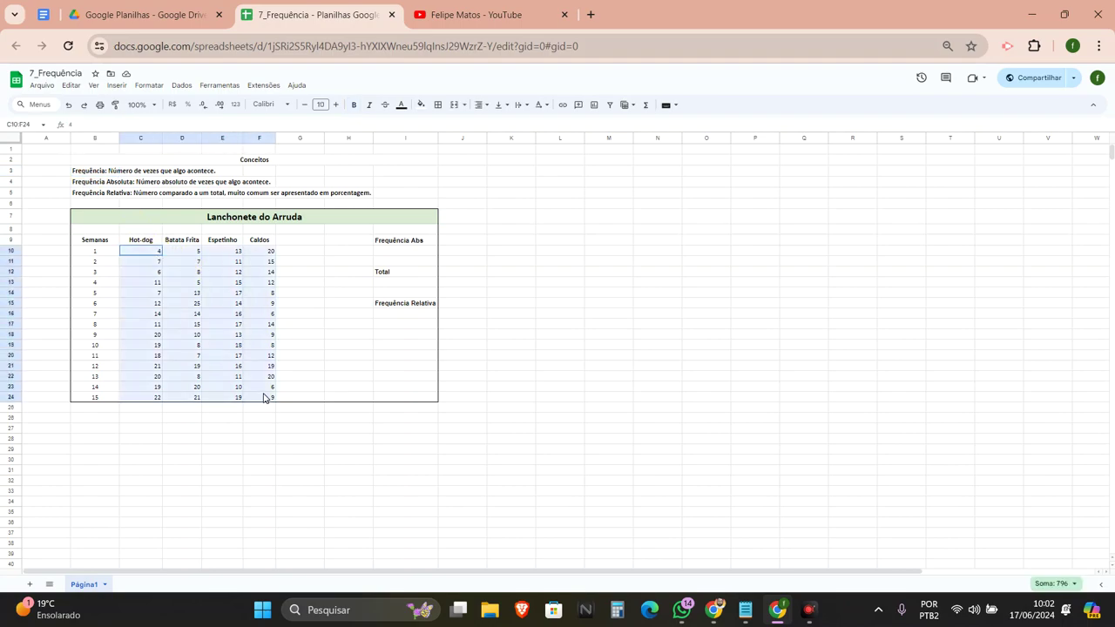
left_click(98, 185)
left_click(99, 185)
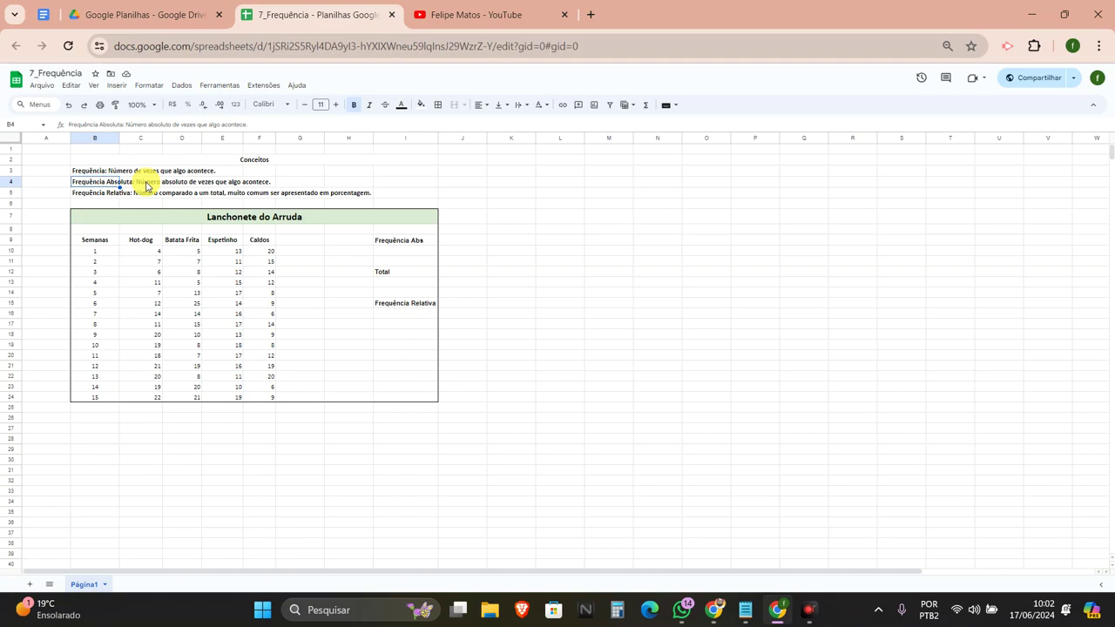
left_click(104, 192)
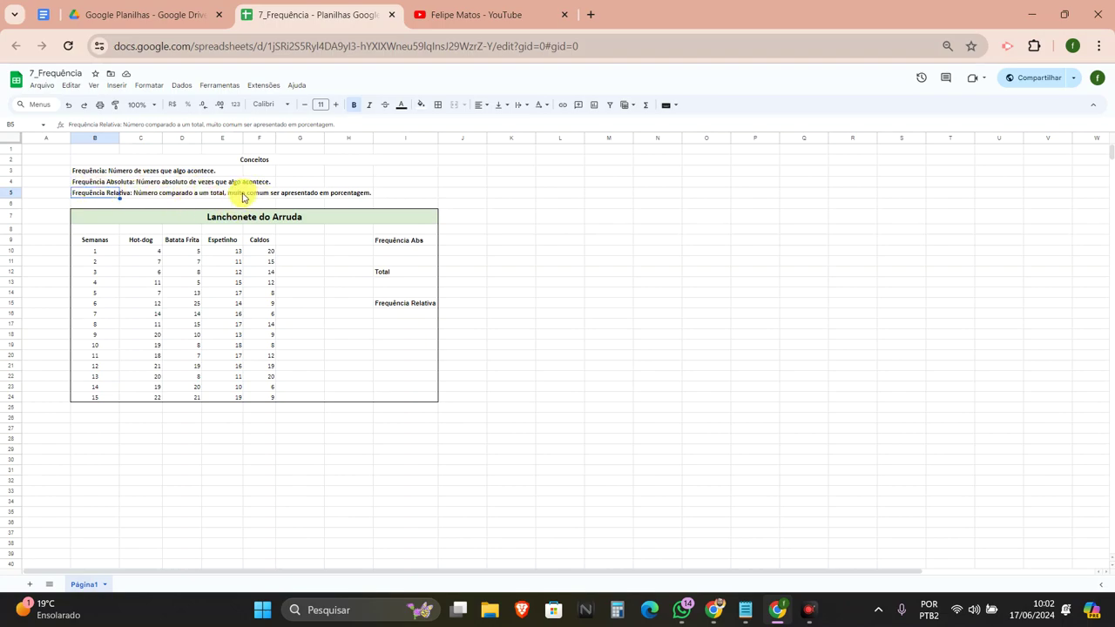
- Review the Lanchonete do Arruda table: Semanas column and the Hot-dog, Batata Frita, Espetinho, Caldos headers
left_click(257, 222)
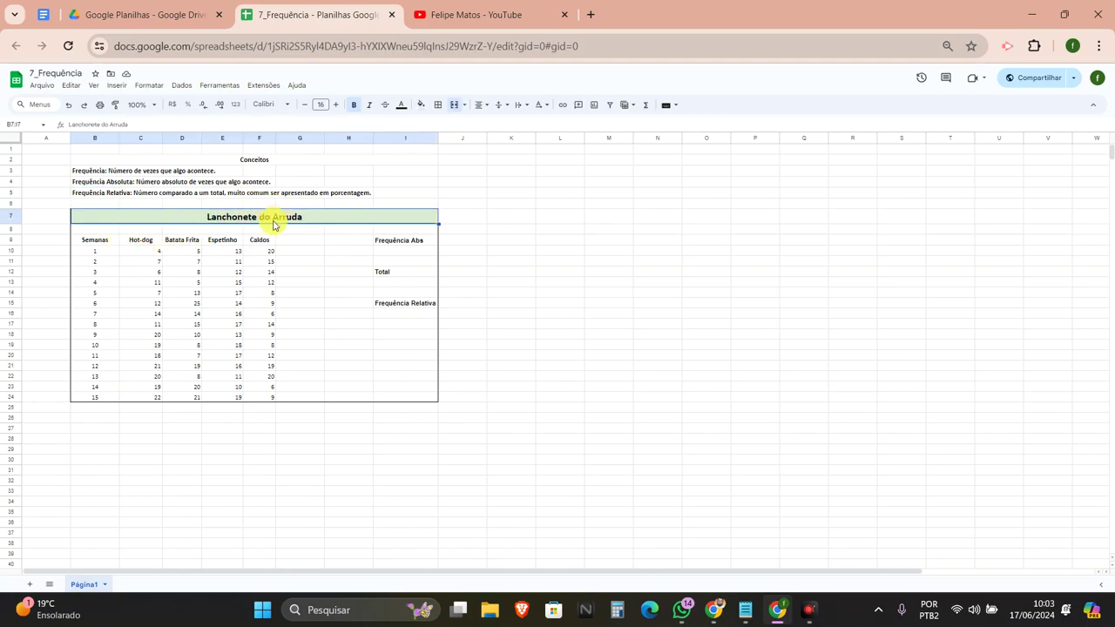
left_click(281, 223)
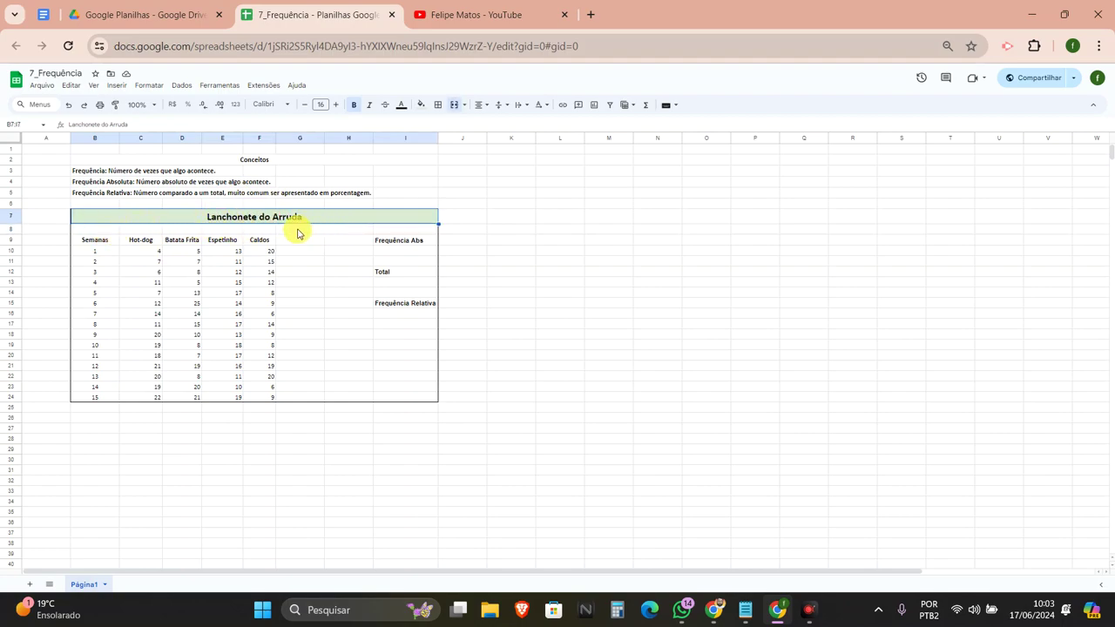
left_click(96, 244)
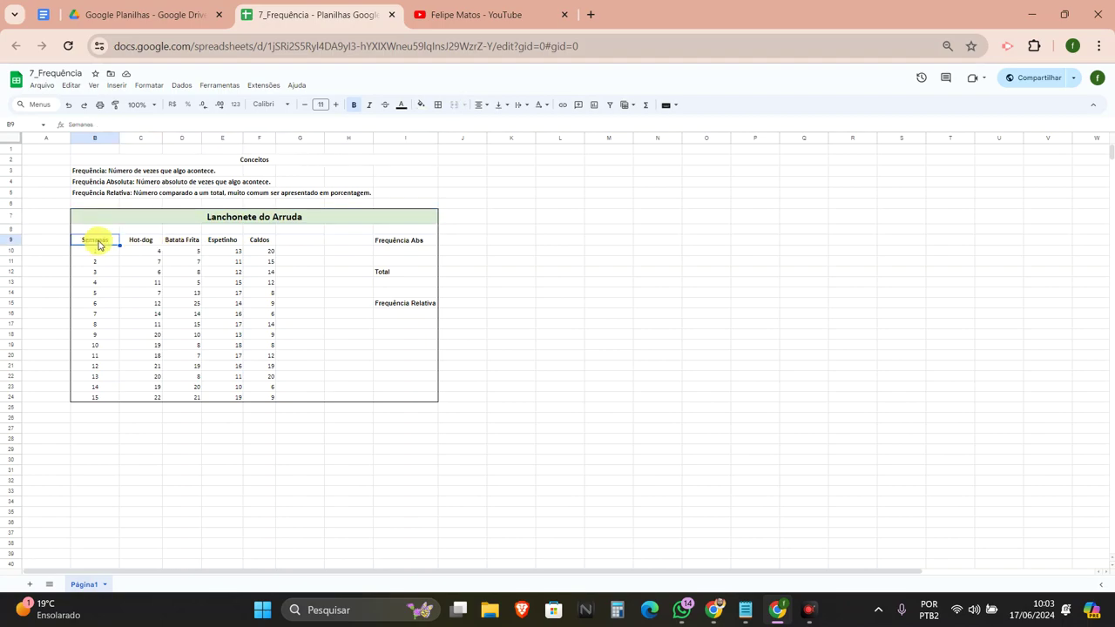
left_click_drag(96, 244, 100, 403)
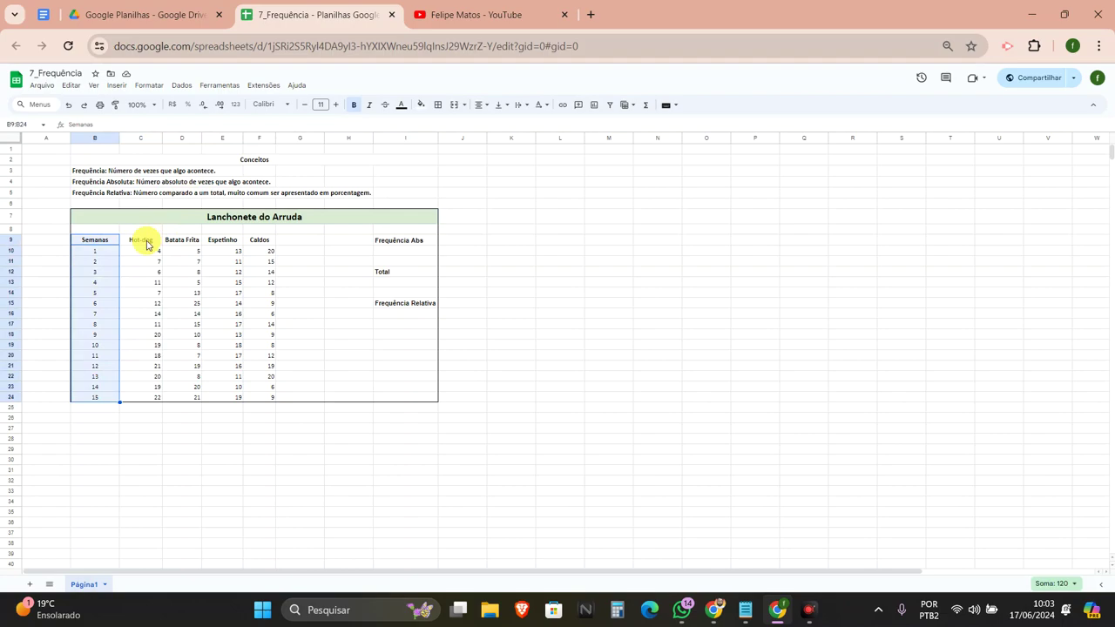
left_click(146, 244)
left_click(185, 242)
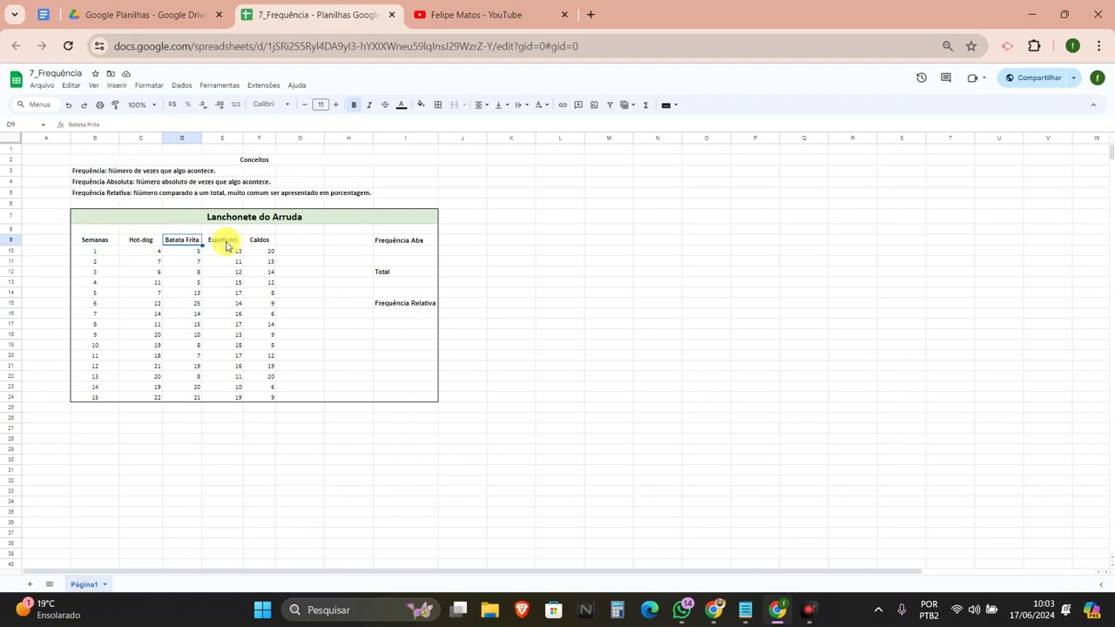
left_click(226, 243)
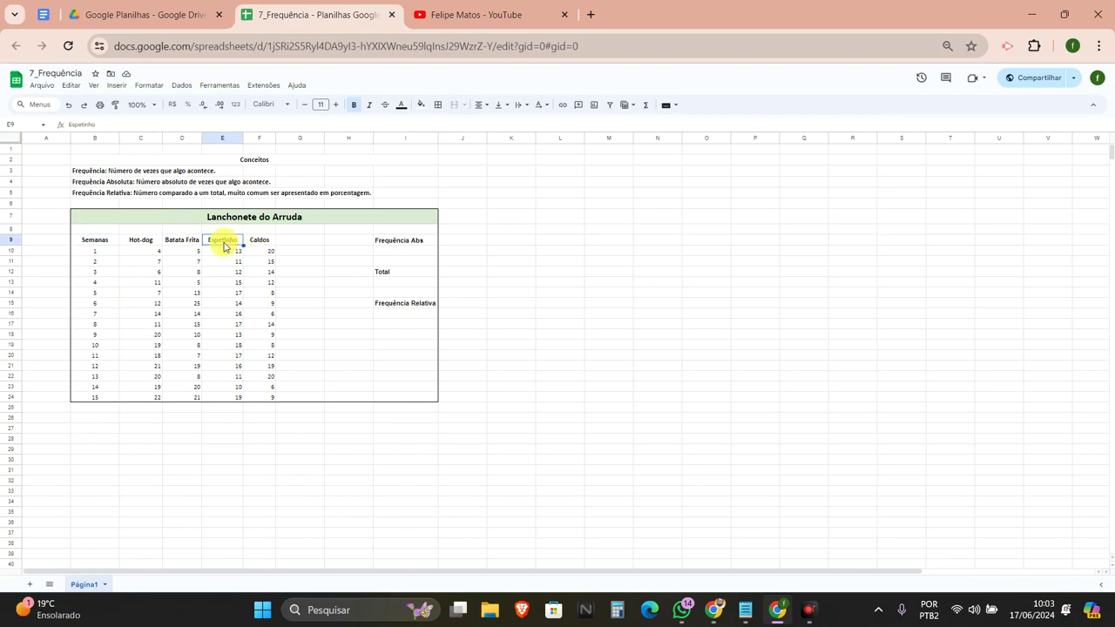
left_click(261, 243)
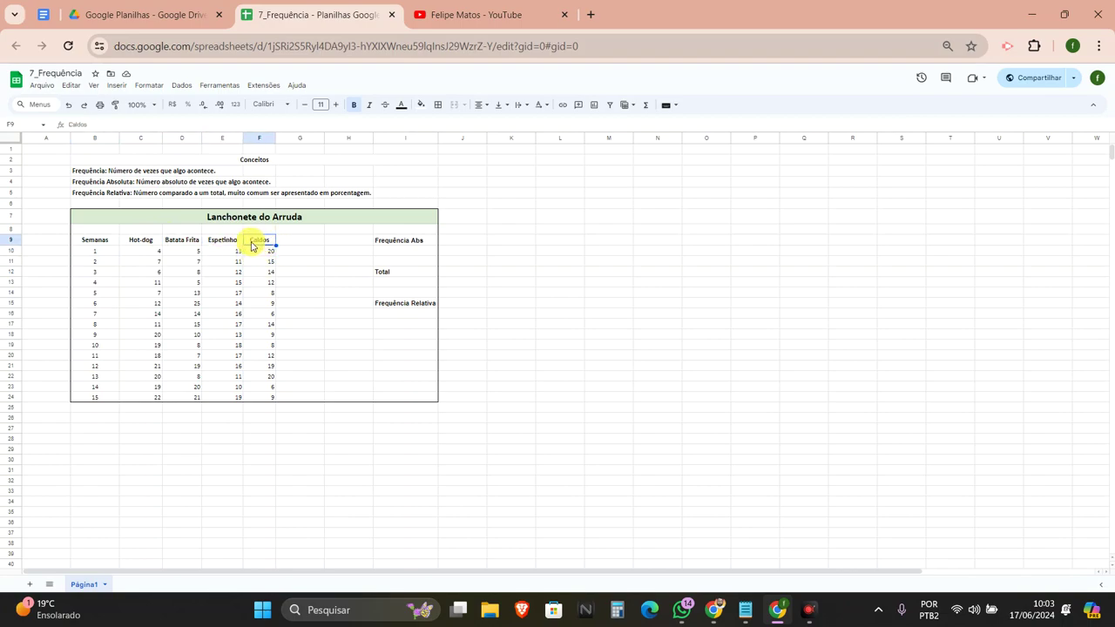
left_click(263, 243)
left_click(149, 245)
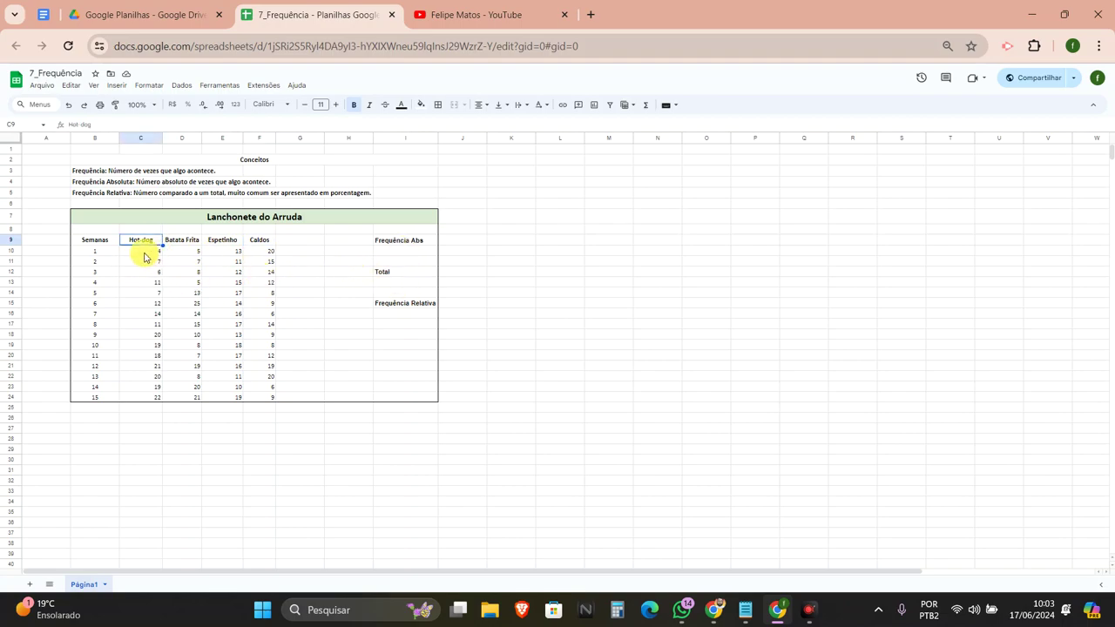
- Enter =SOMA(C10:F24) in I13 under Total, giving 796
left_click(386, 285)
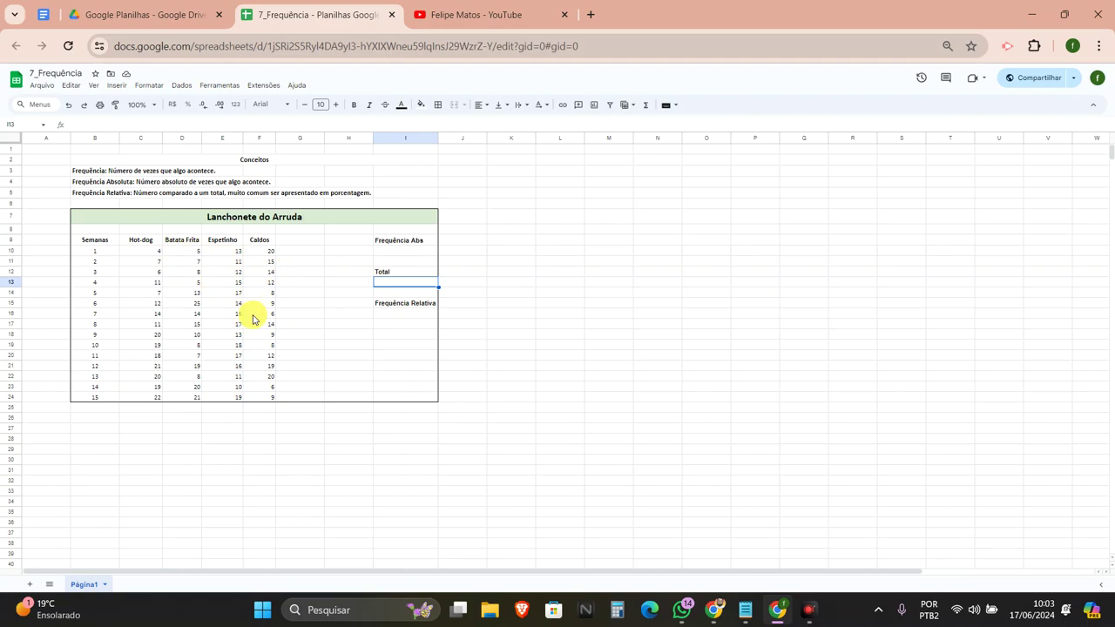
type("=")
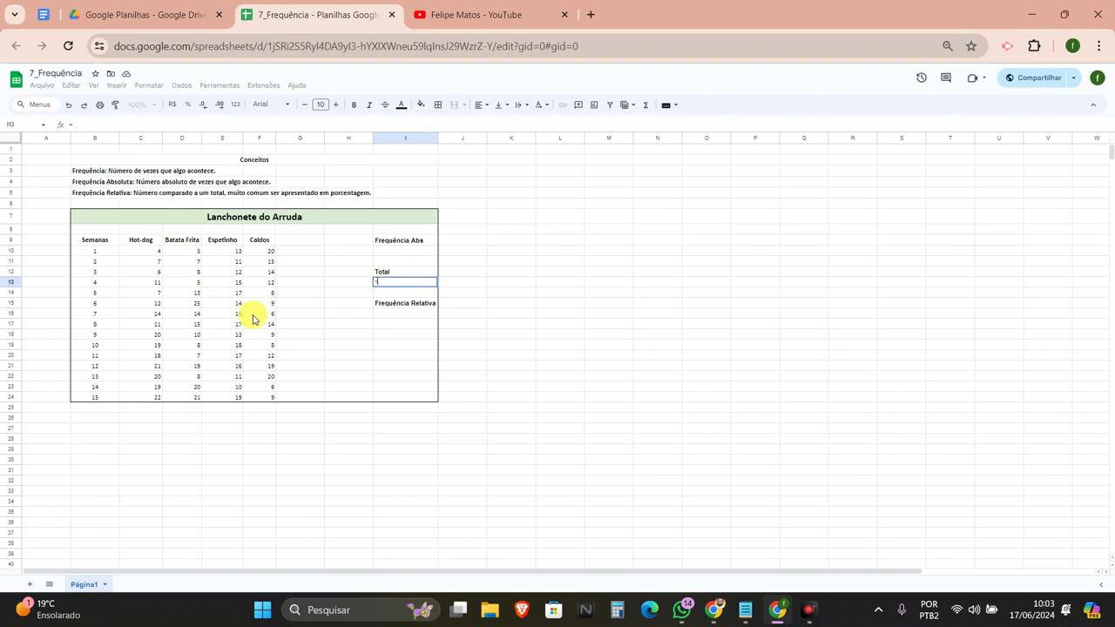
type("SOMA(")
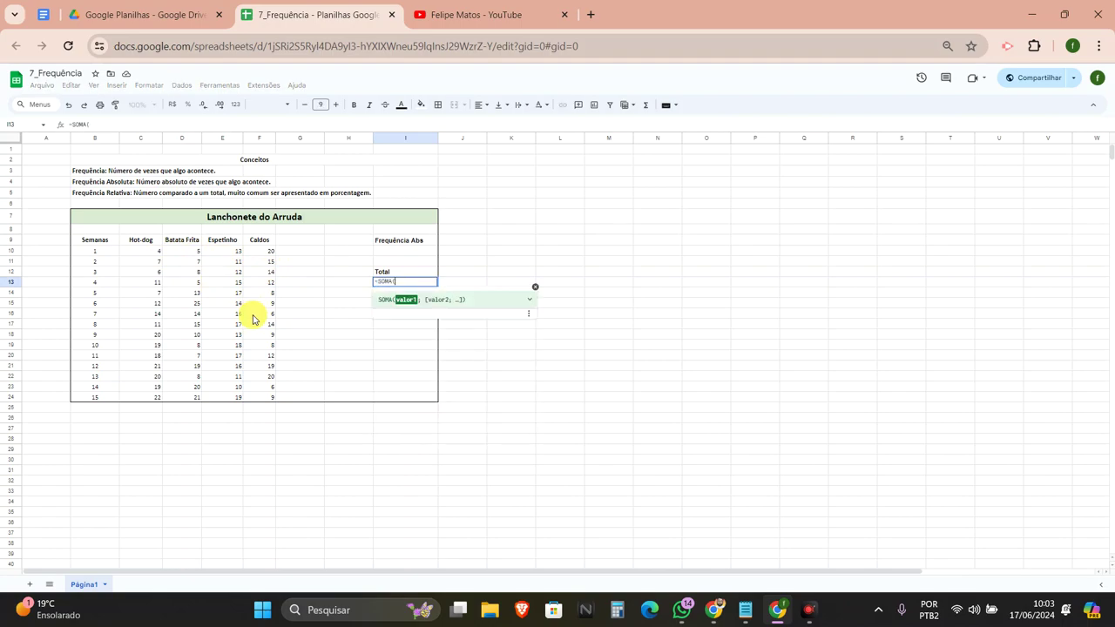
mouse_move(129, 252)
left_mouse_down()
mouse_move(280, 386)
mouse_move(270, 398)
left_mouse_up()
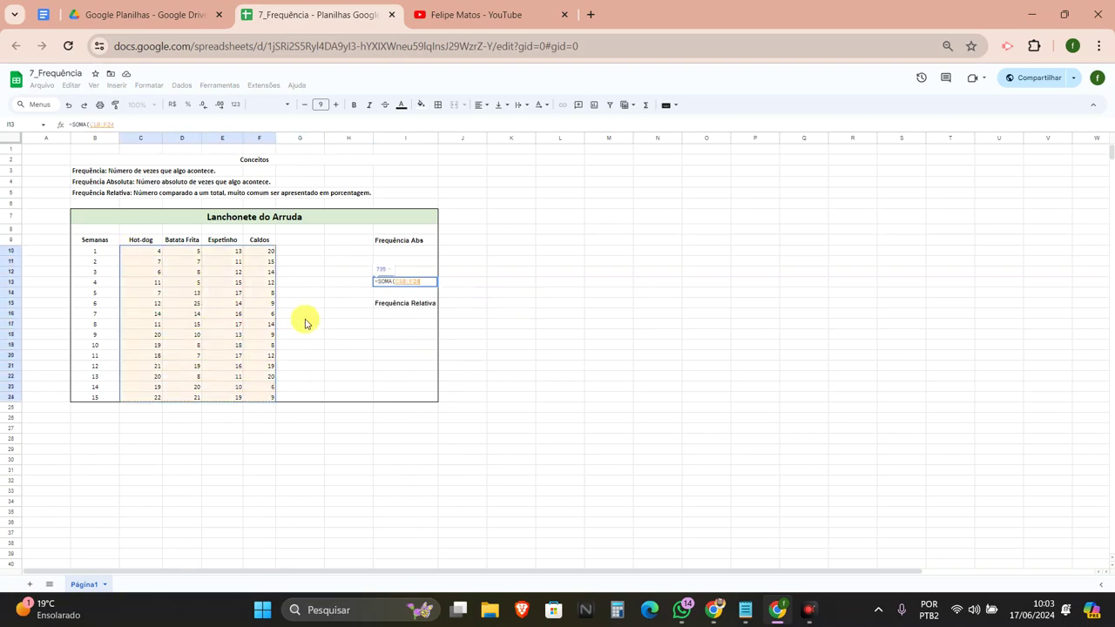
key("Return")
type("Total")
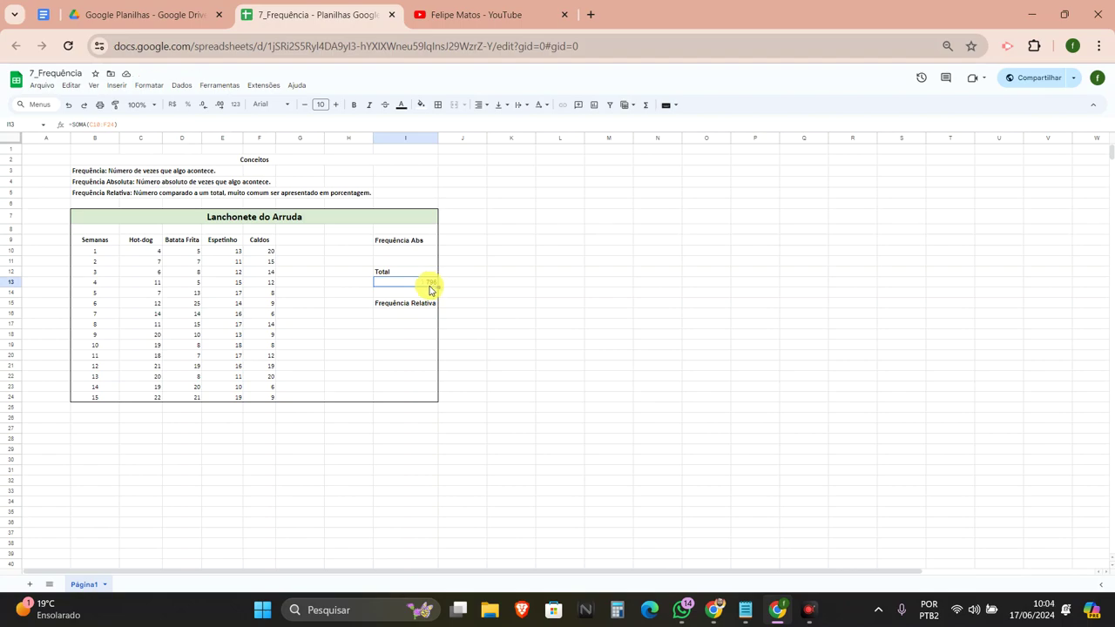
left_click(391, 252)
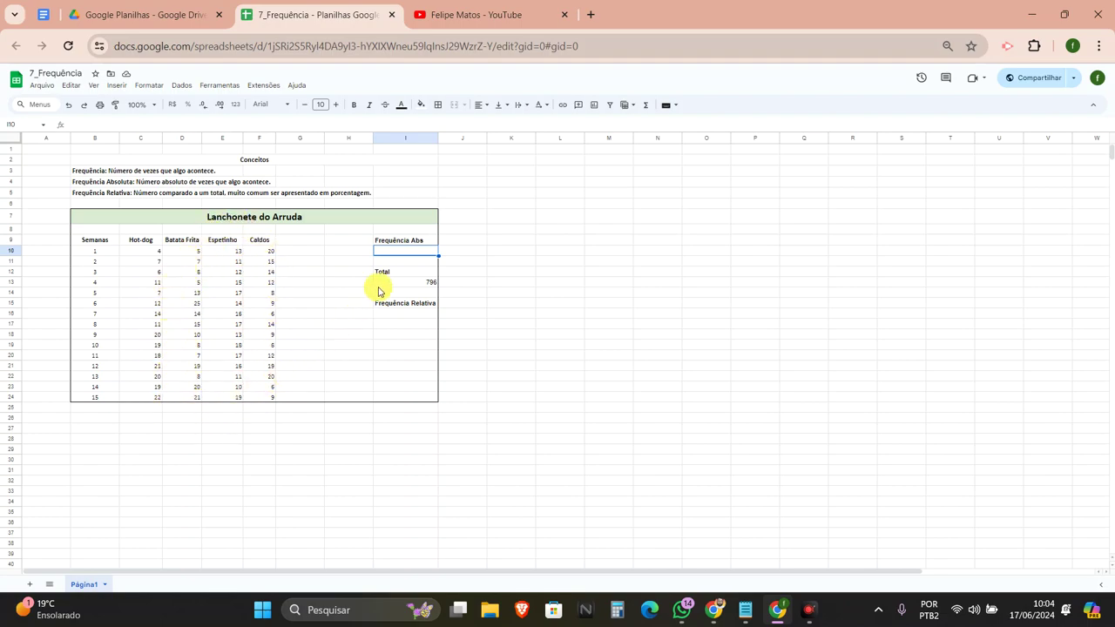
- Enter =SOMA(E10:E24) in I10 to total Espetinho's 15 weeks of sales, 219
type("=")
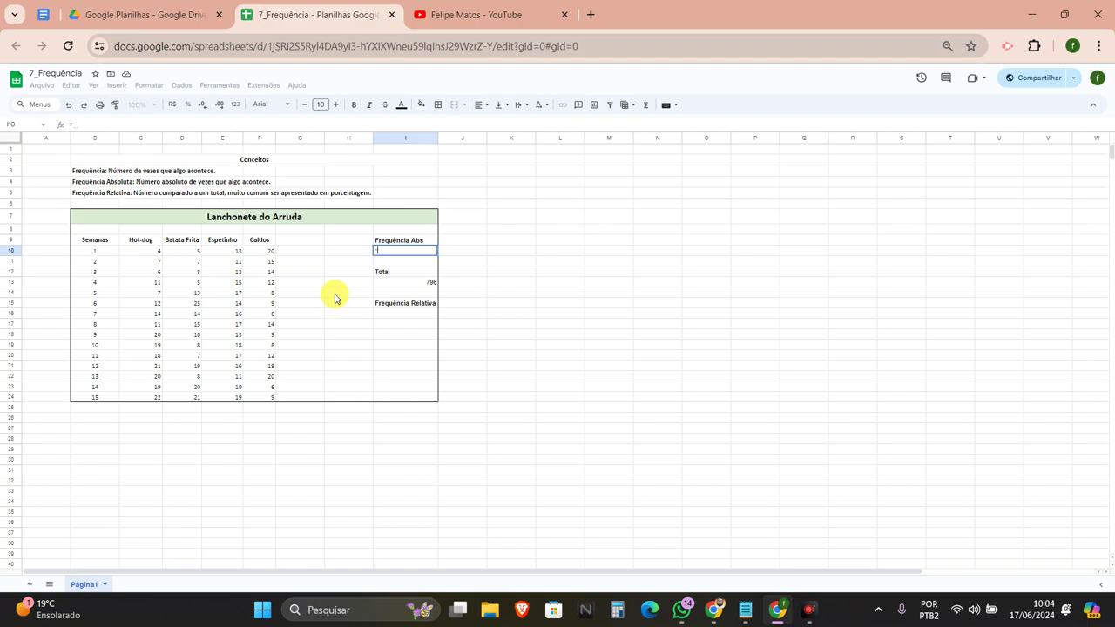
type("SO")
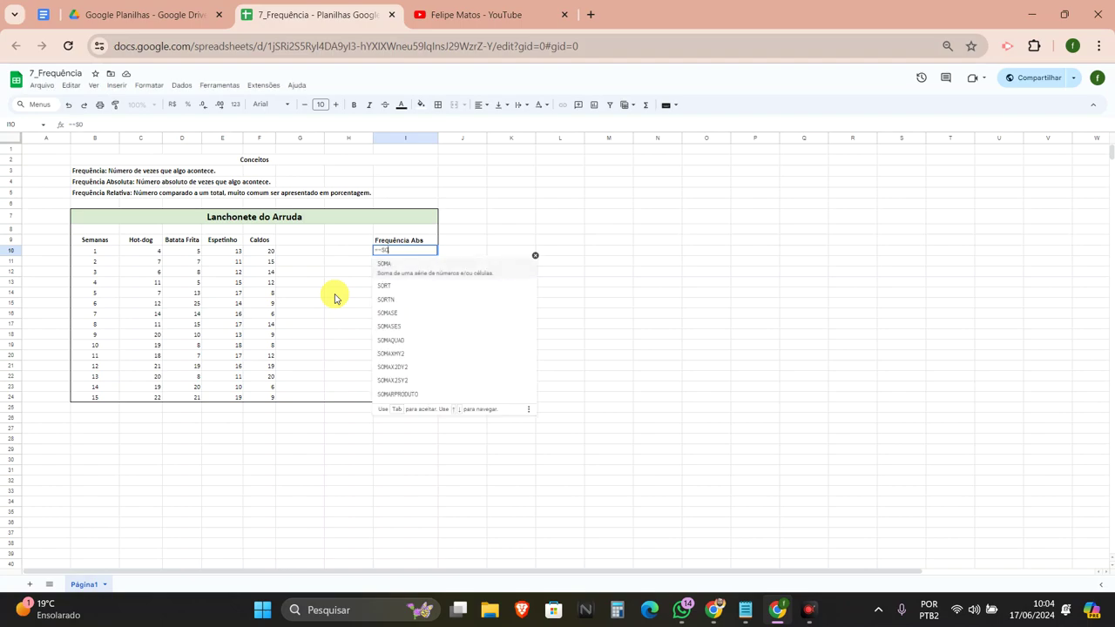
key("Tab")
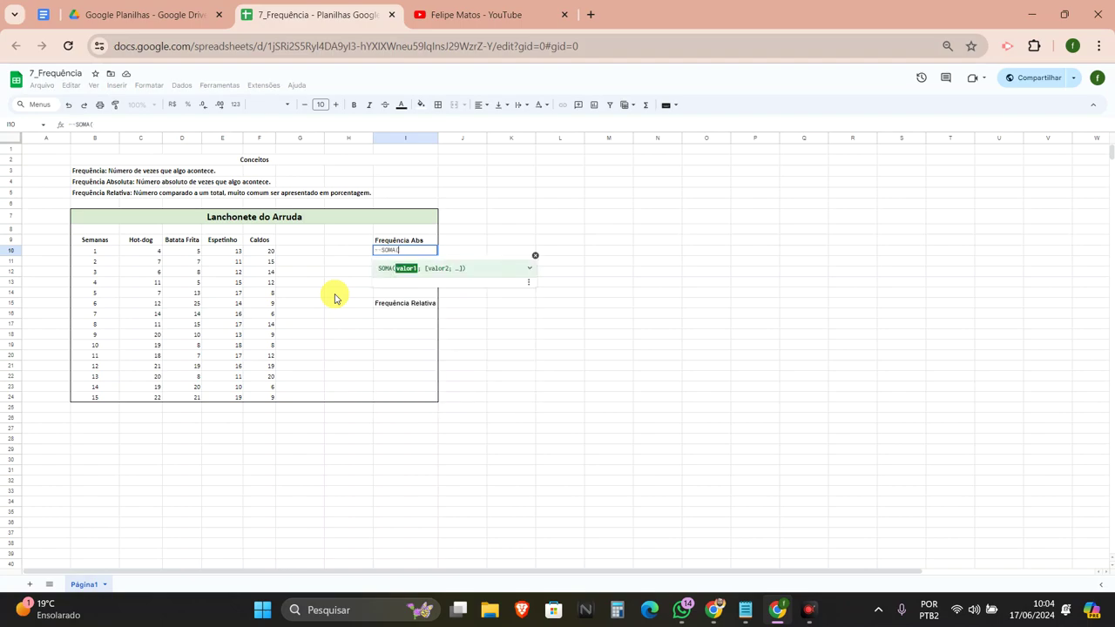
left_click(386, 250)
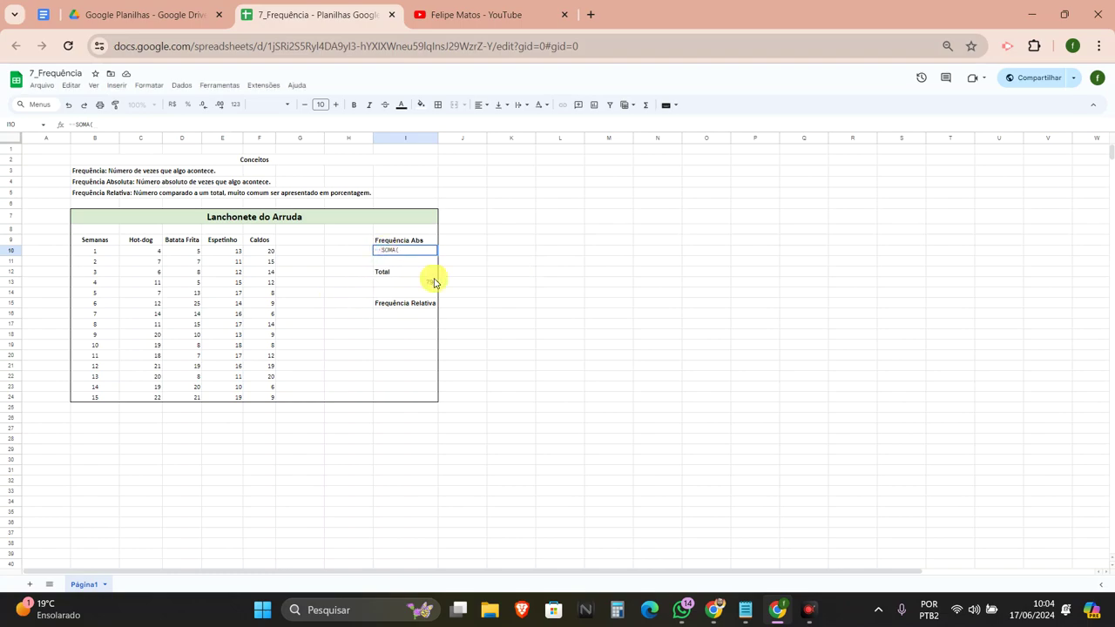
mouse_move(234, 251)
left_mouse_down()
mouse_move(220, 392)
mouse_move(243, 399)
left_mouse_up()
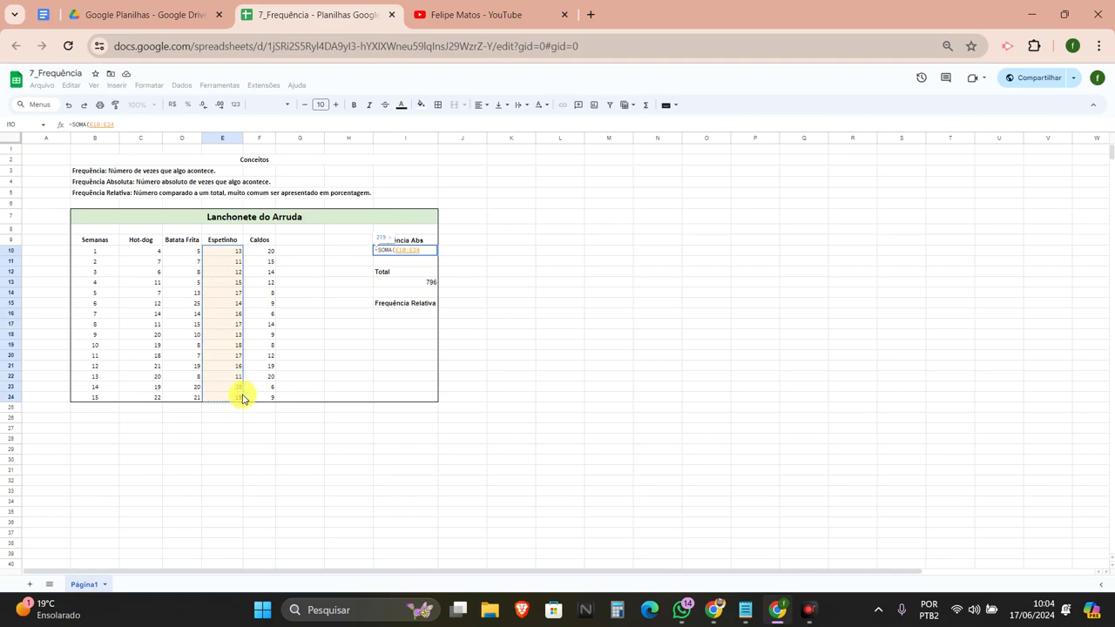
key("Return")
key("Down")
key("Down")
key("Up")
key("Up")
key("Up")
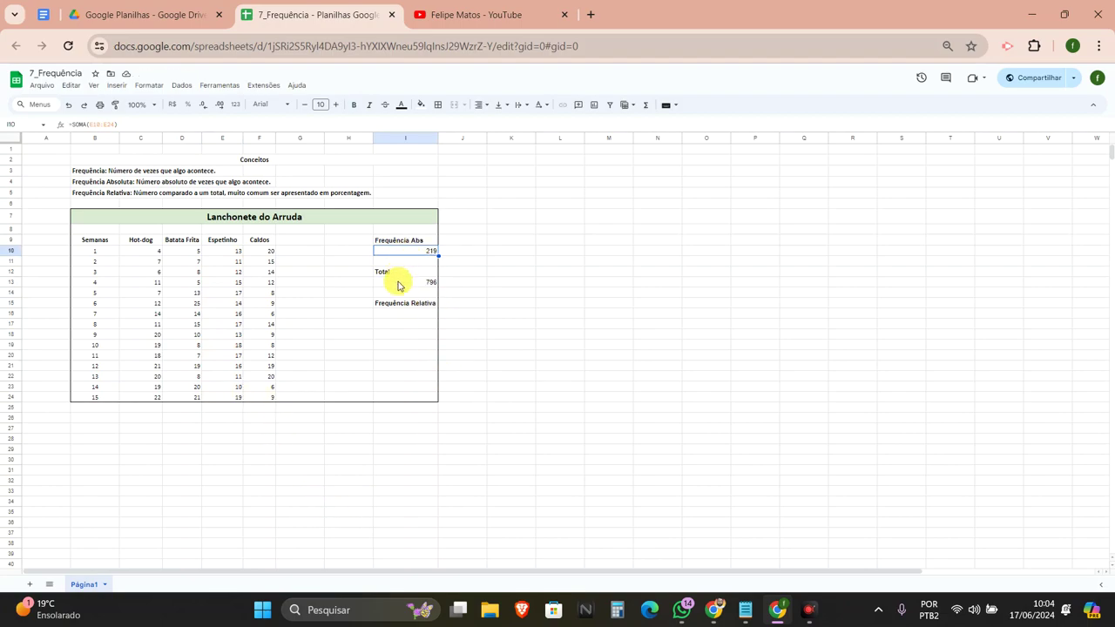
- Enter =I10/I13 in I16 and format it as a percentage, showing 27.51%
left_click(413, 317)
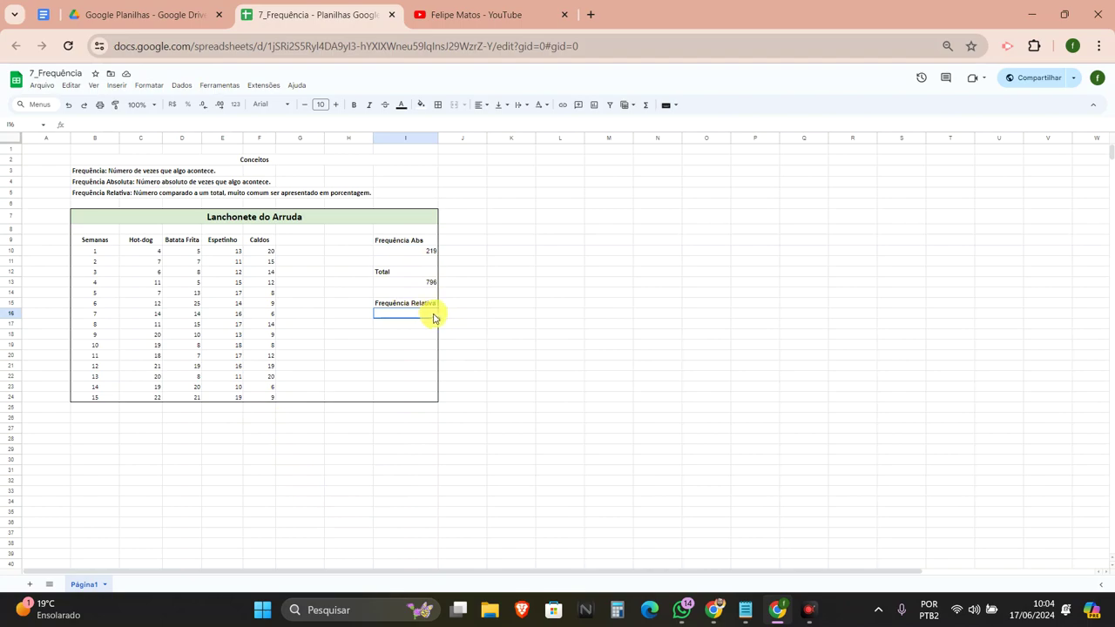
type("=")
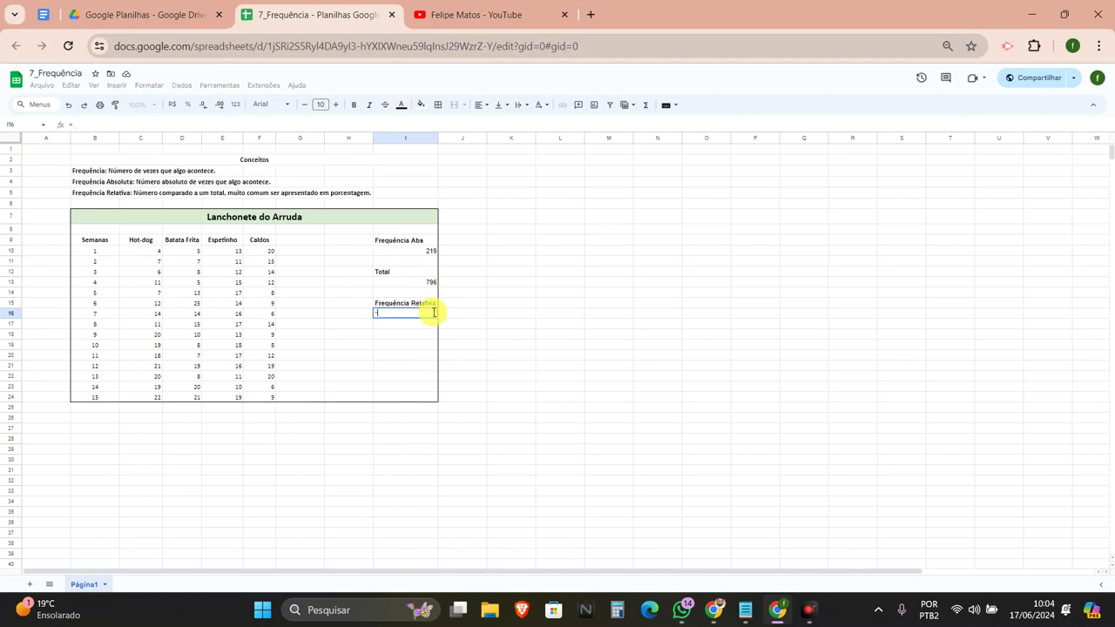
left_click(421, 255)
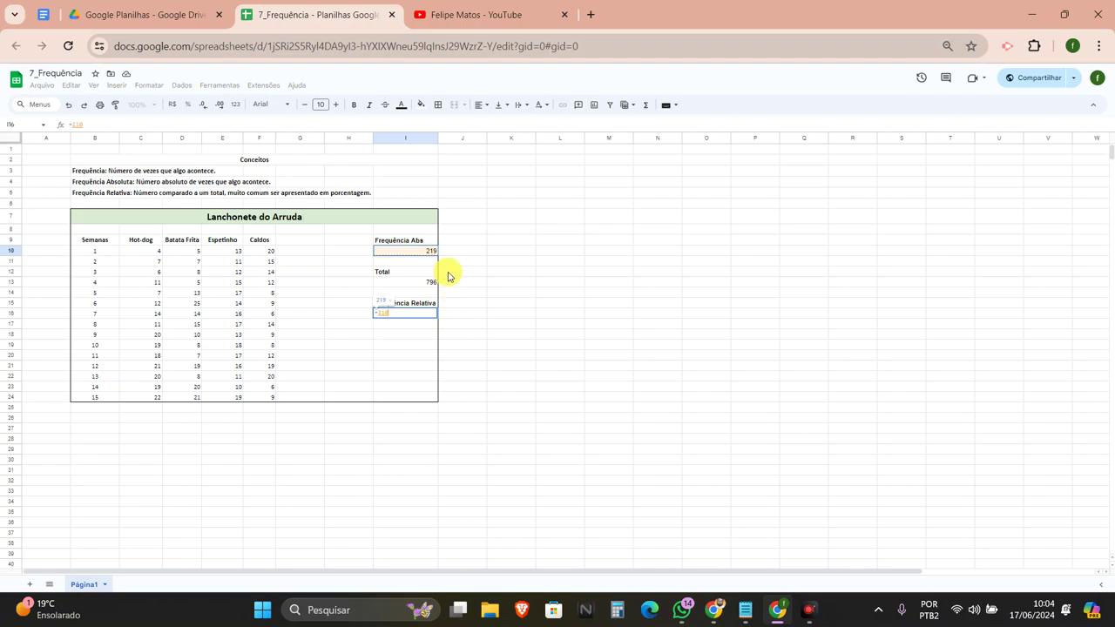
type("/")
left_click(408, 284)
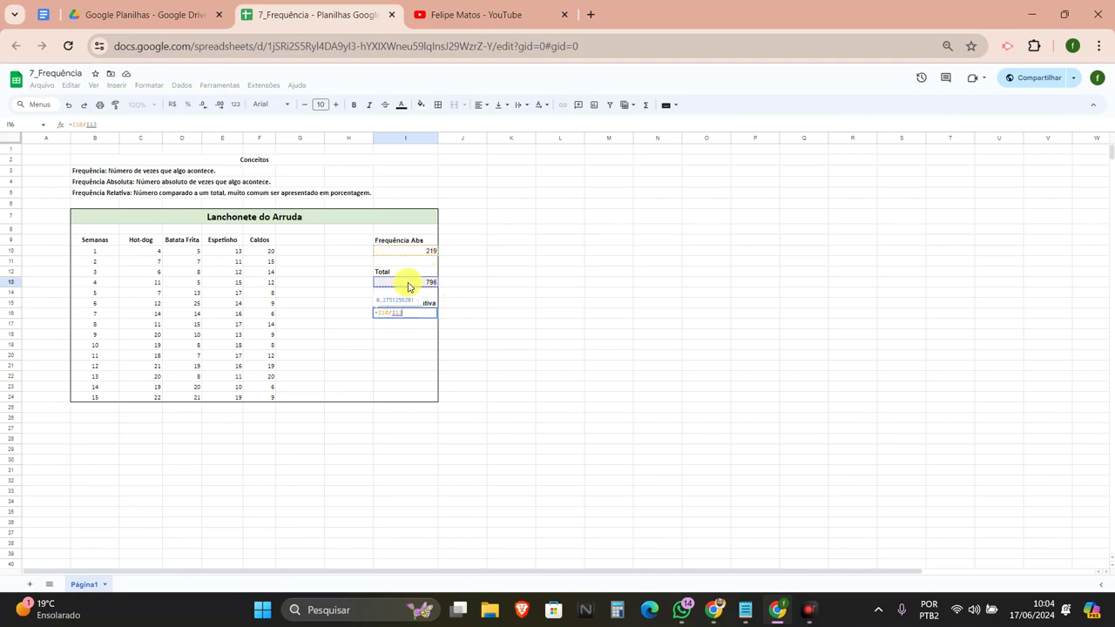
key("Return")
left_click(406, 314)
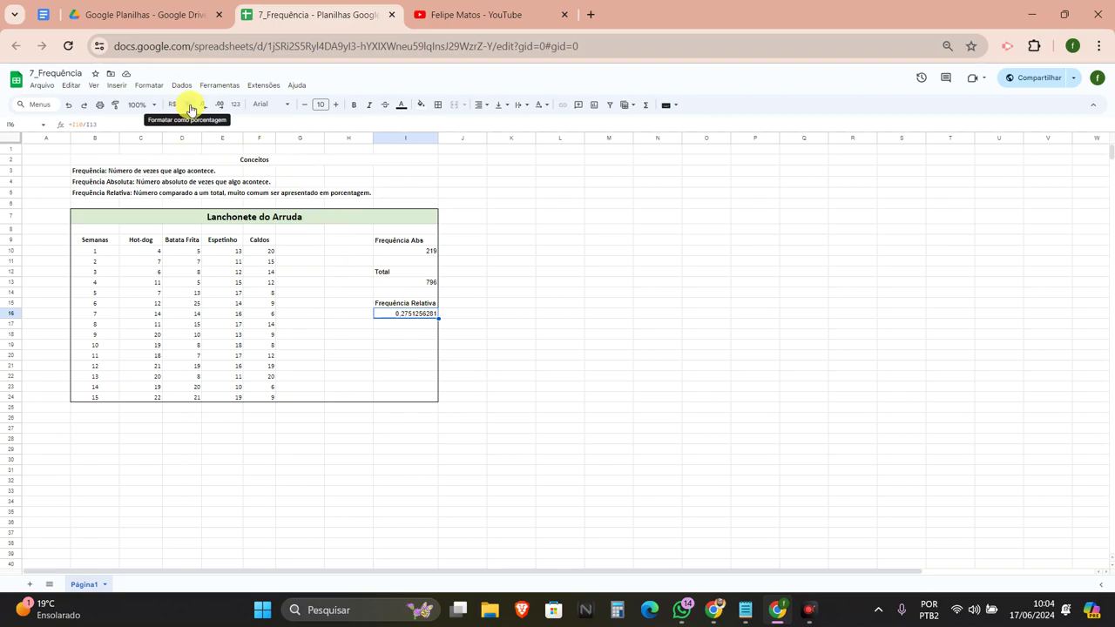
left_click(190, 108)
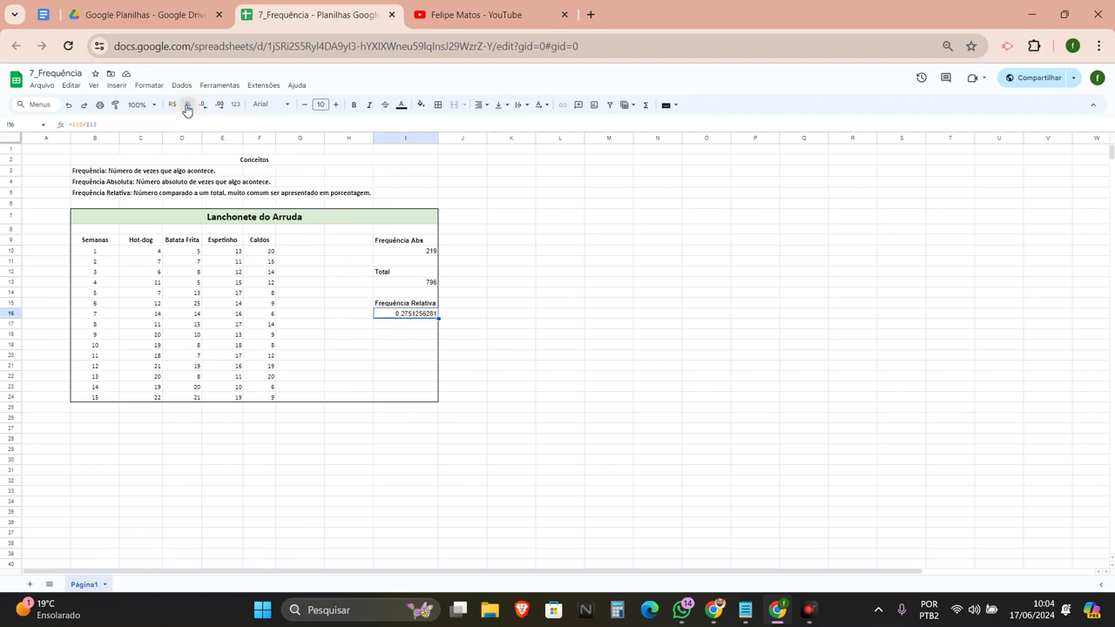
left_click(228, 240)
left_click_drag(235, 277, 230, 398)
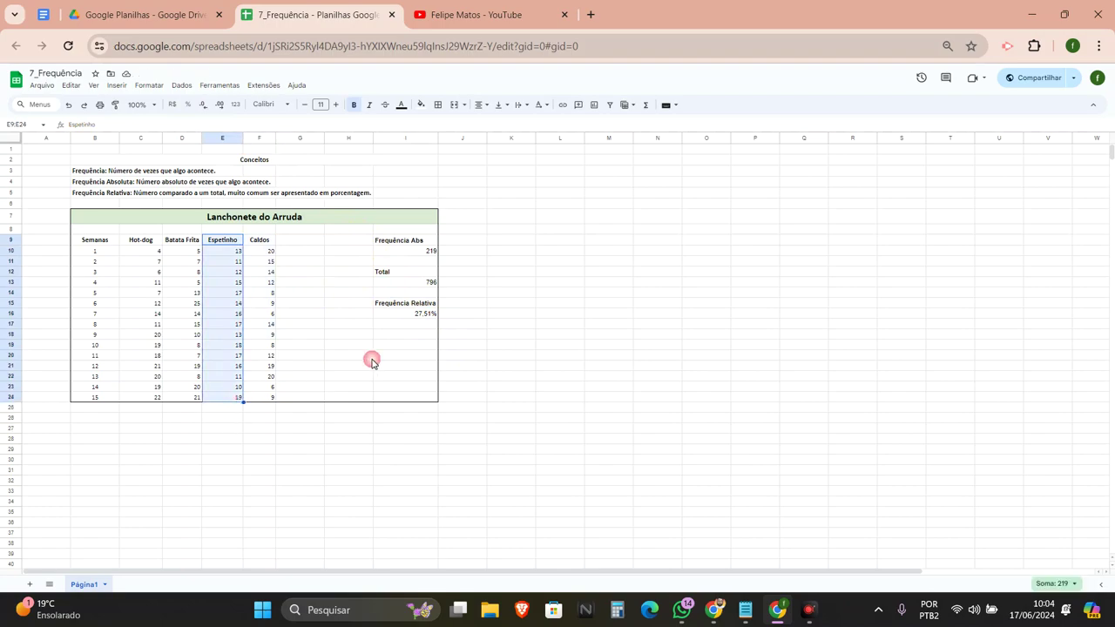
left_click(429, 315)
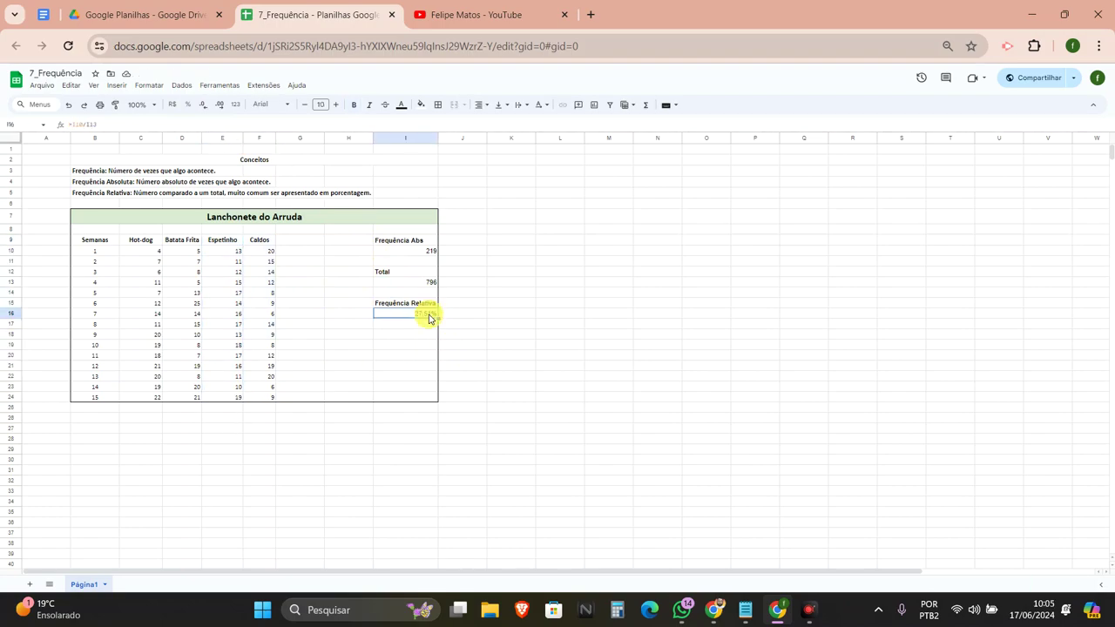
left_click(426, 317)
left_click(398, 304)
left_click(418, 315)
left_click(96, 194)
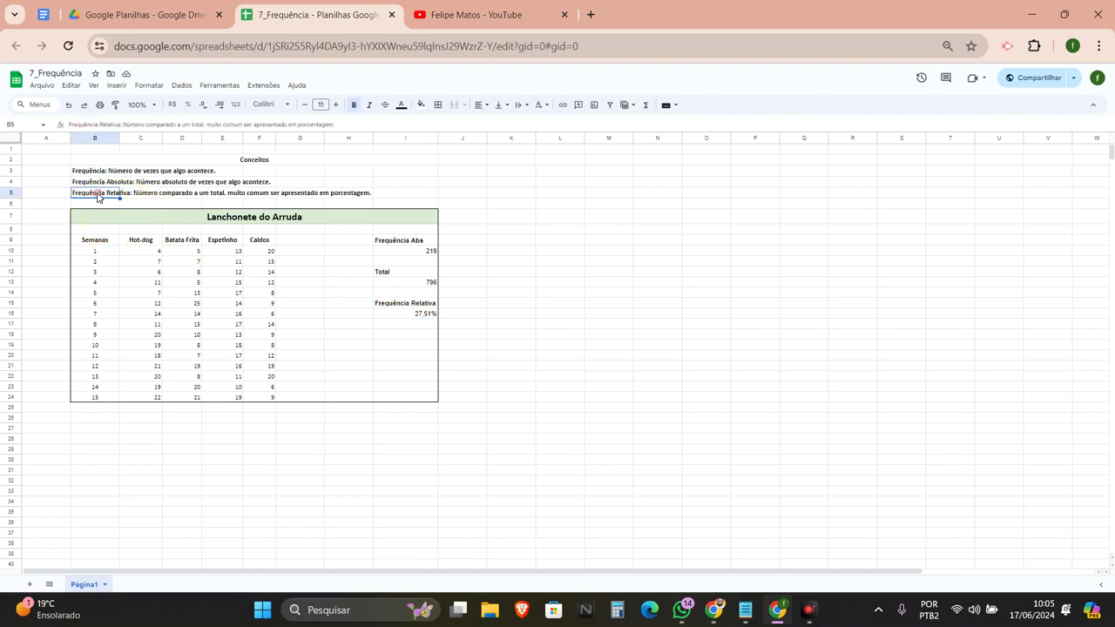
left_click(311, 193)
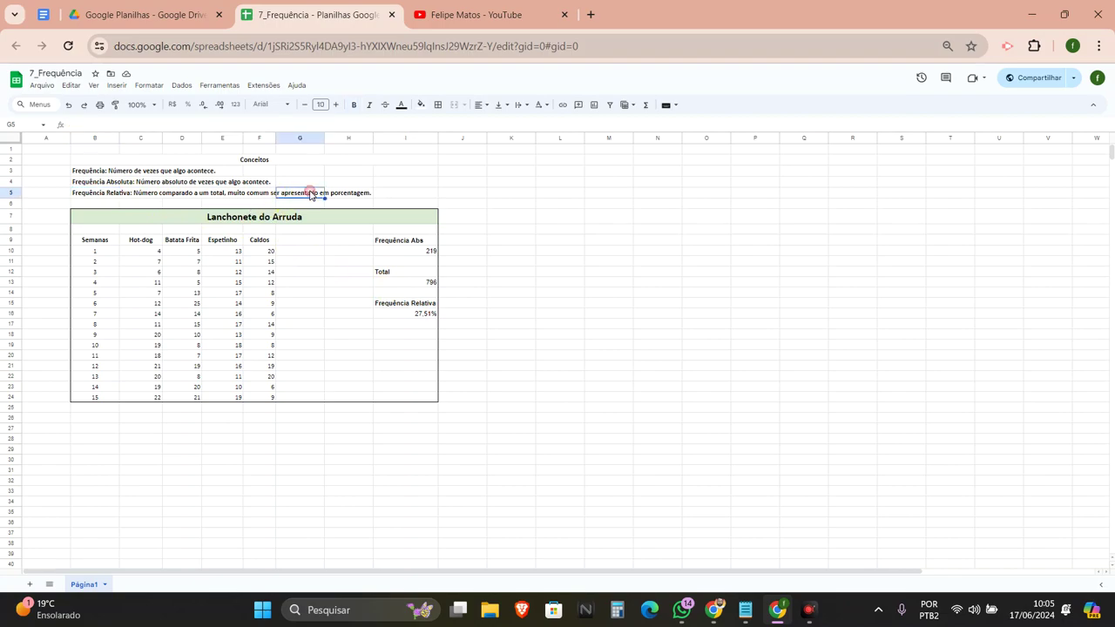
left_click(404, 281)
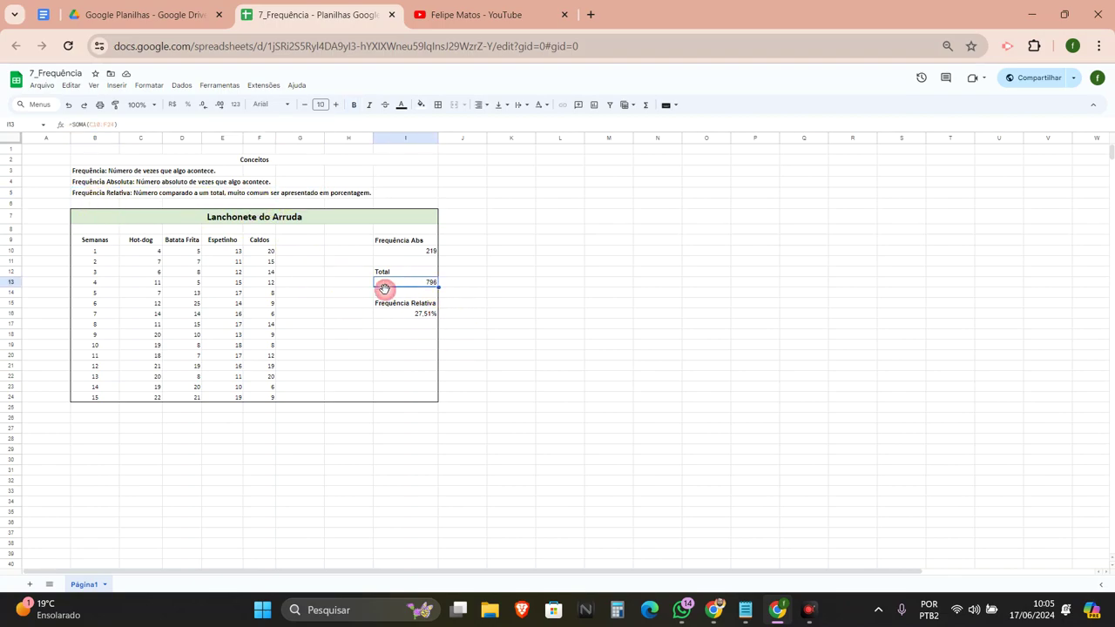
left_click(427, 243)
left_click_drag(416, 242, 422, 257)
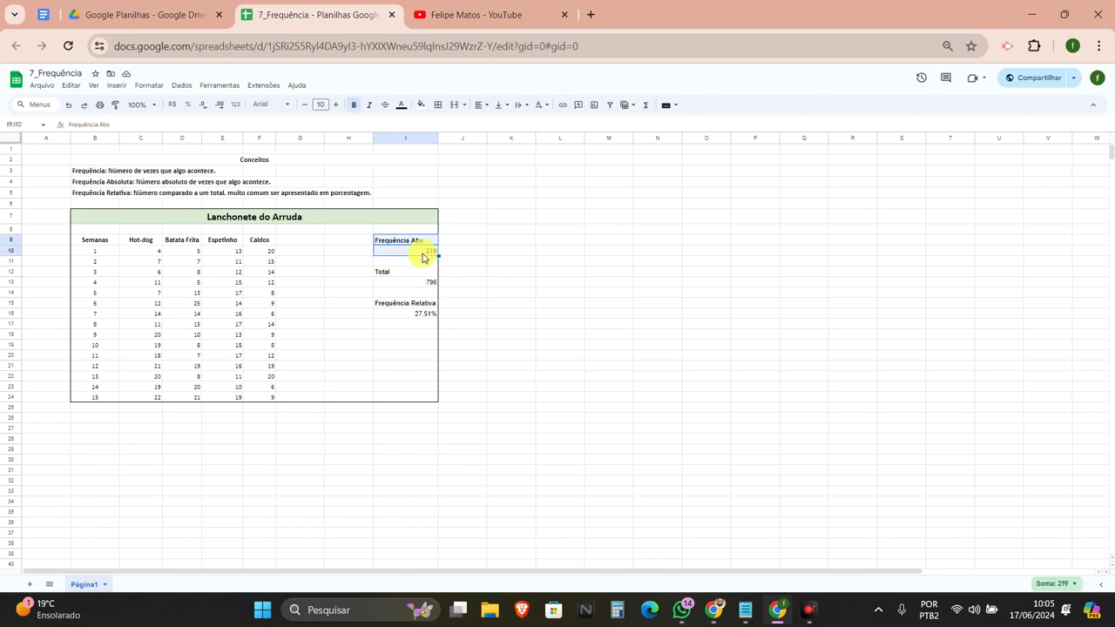
left_click(306, 361)
left_click(417, 331)
left_click(346, 338)
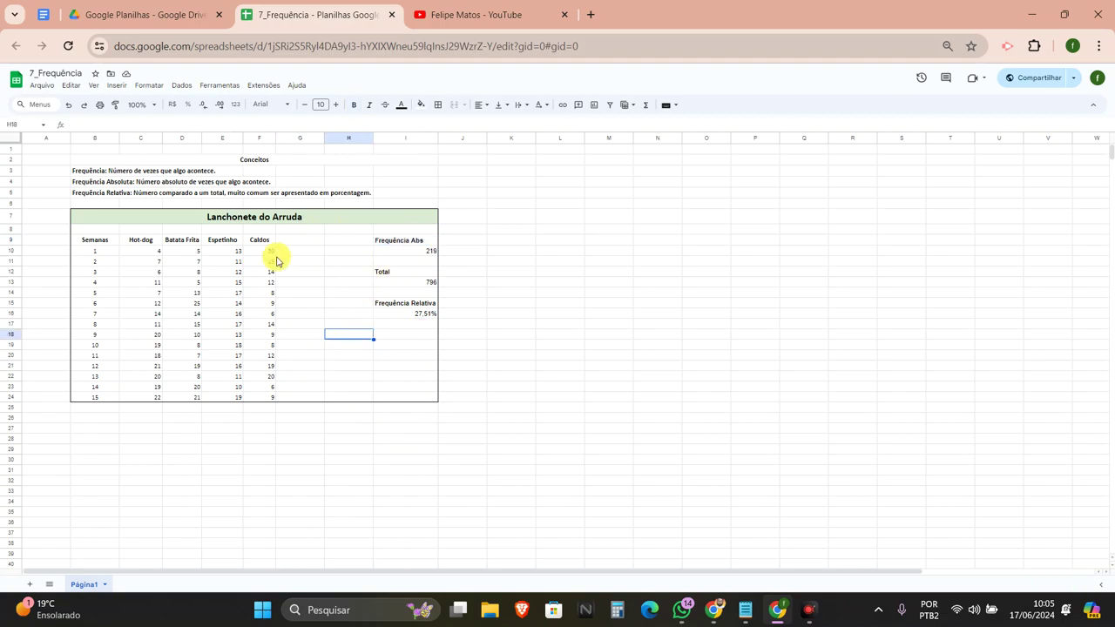